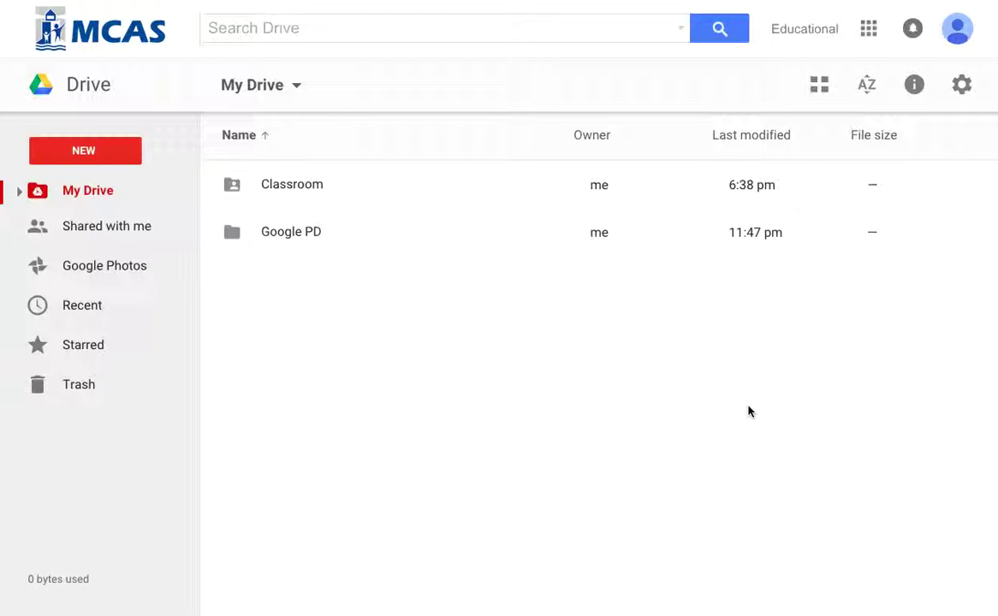
- Create a new blank Google Form from Drive and dismiss the survey prompt
click(866, 34)
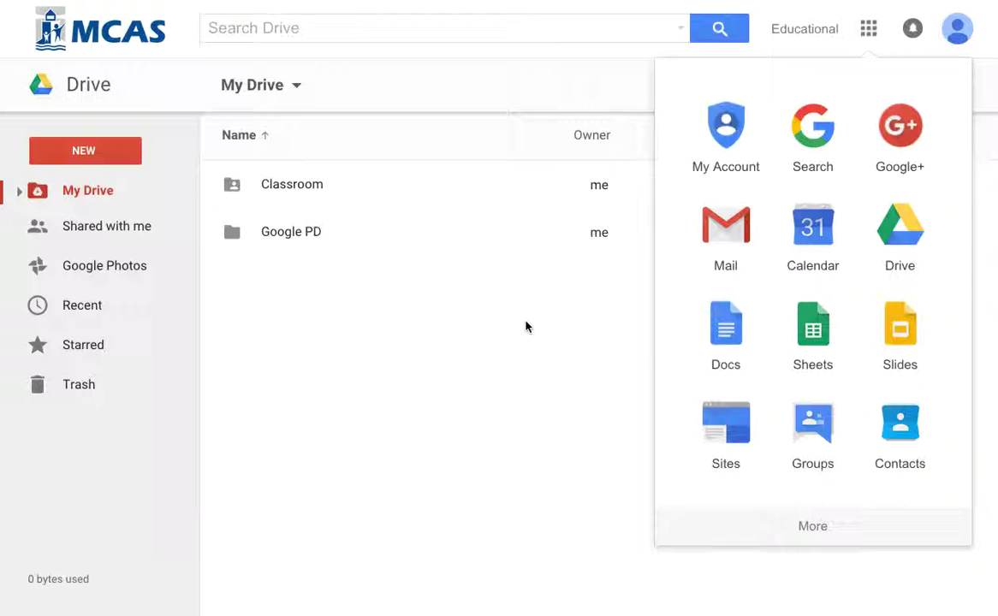
click(504, 26)
click(85, 149)
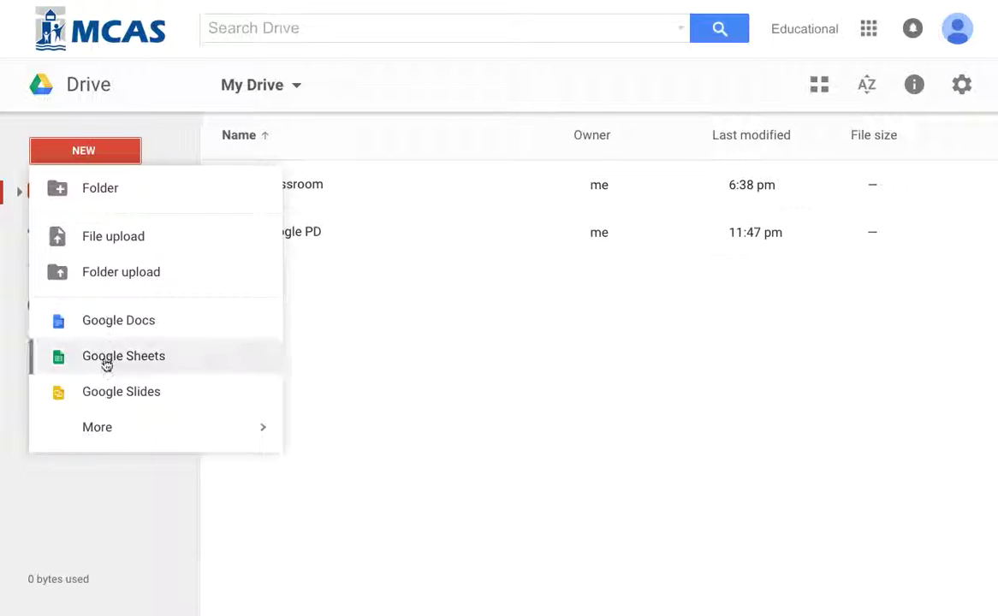
mouse_move(114, 433)
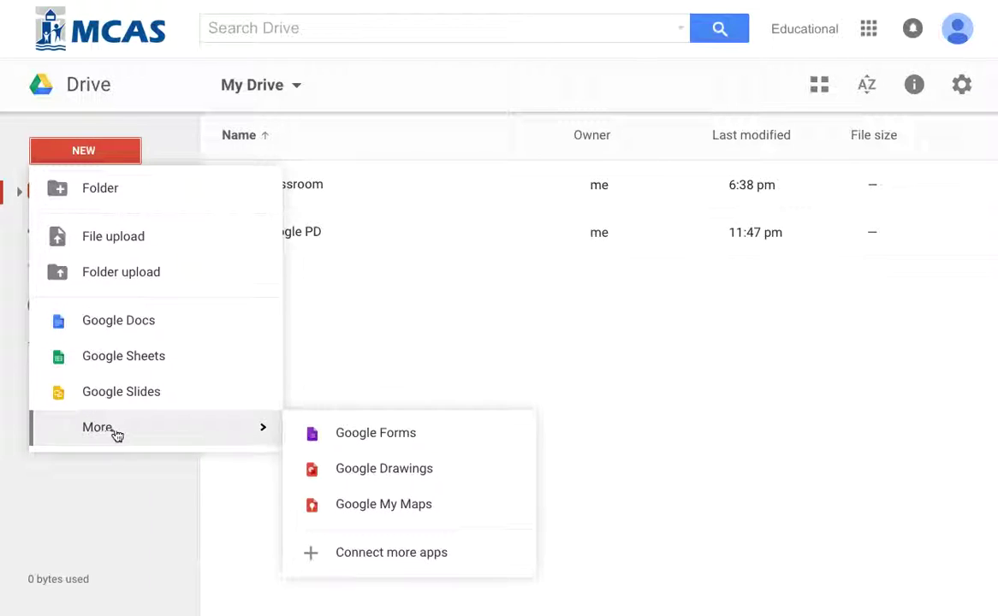
click(368, 436)
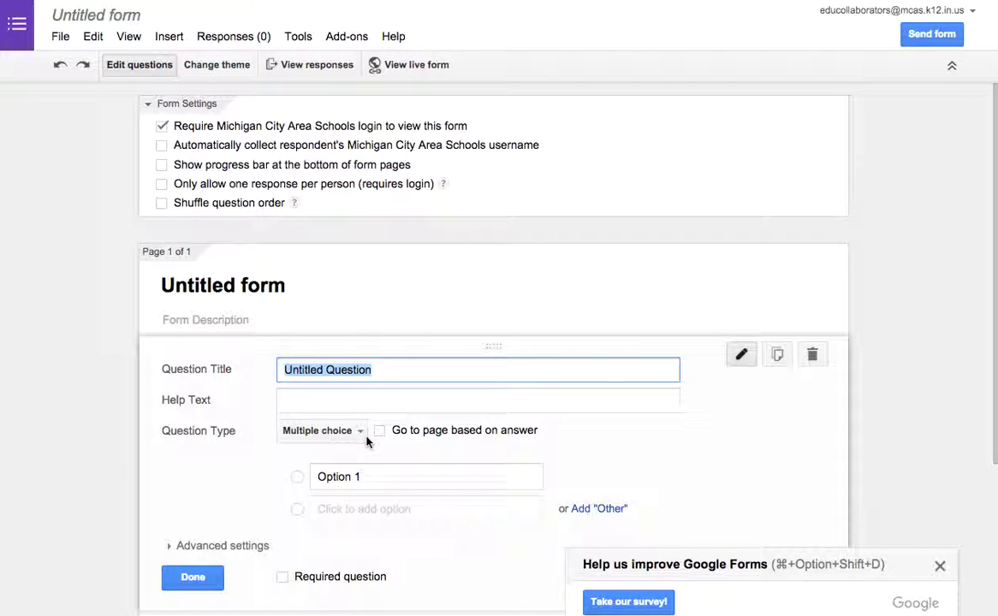
click(940, 565)
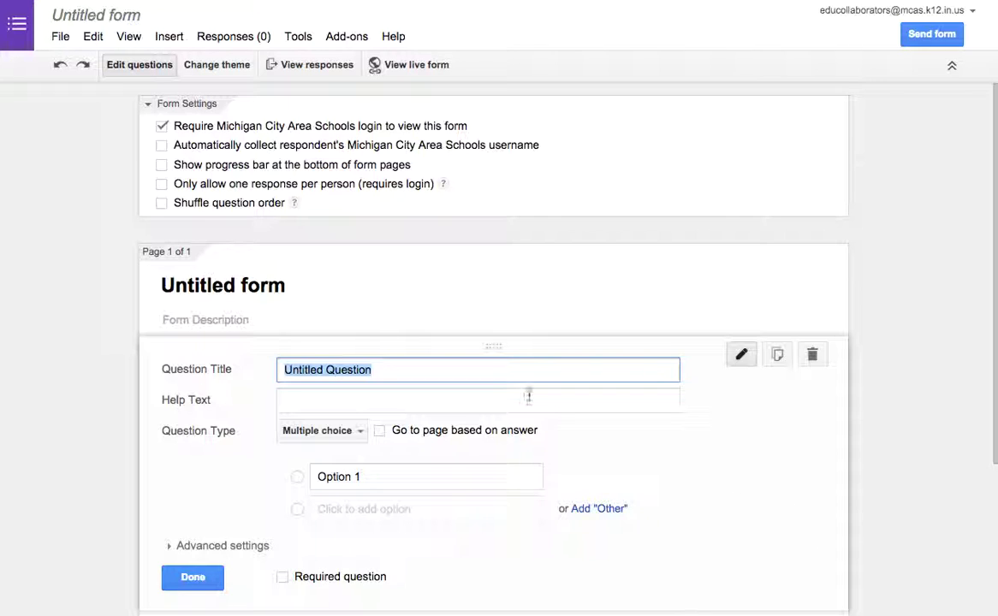
- Rename the untitled form to "What if you favorite pizza?"
click(83, 16)
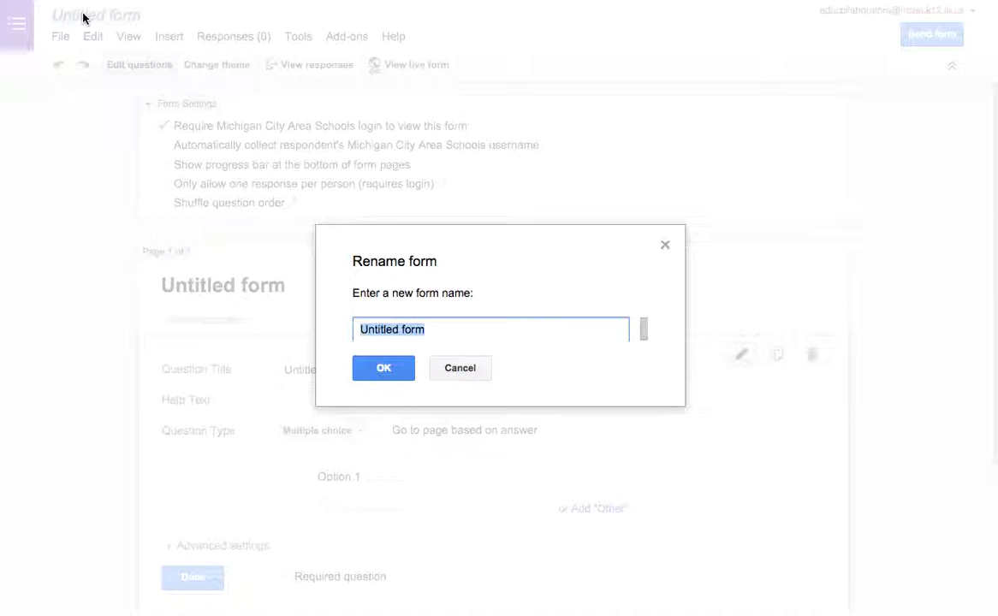
text(What)
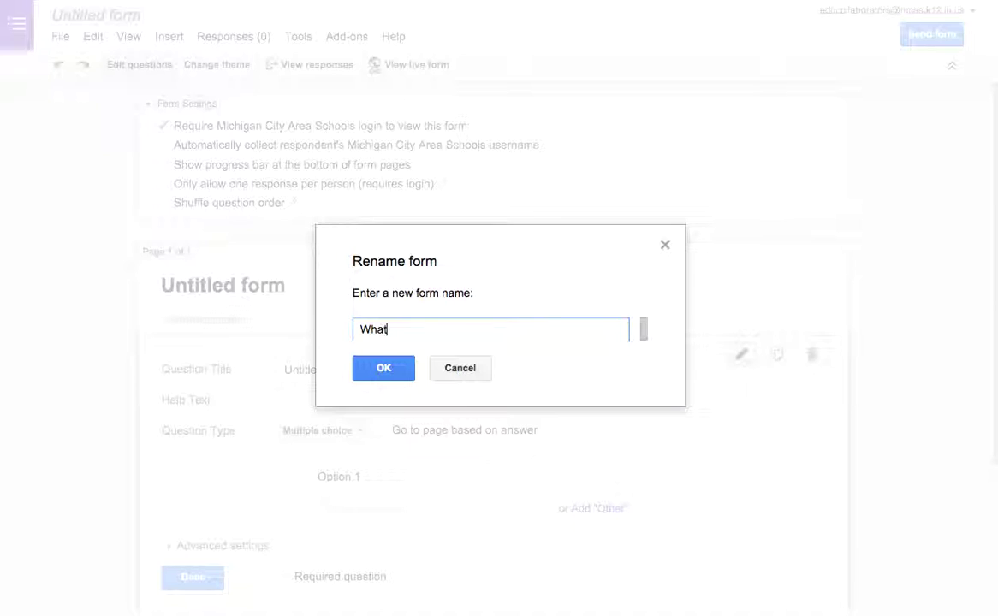
text( if you favorite pizza?)
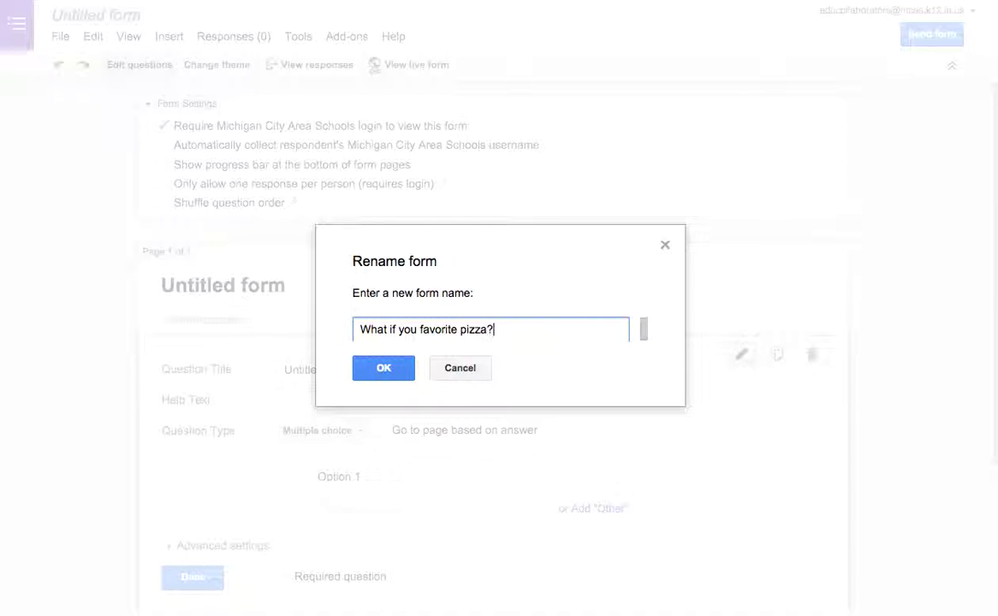
click(387, 373)
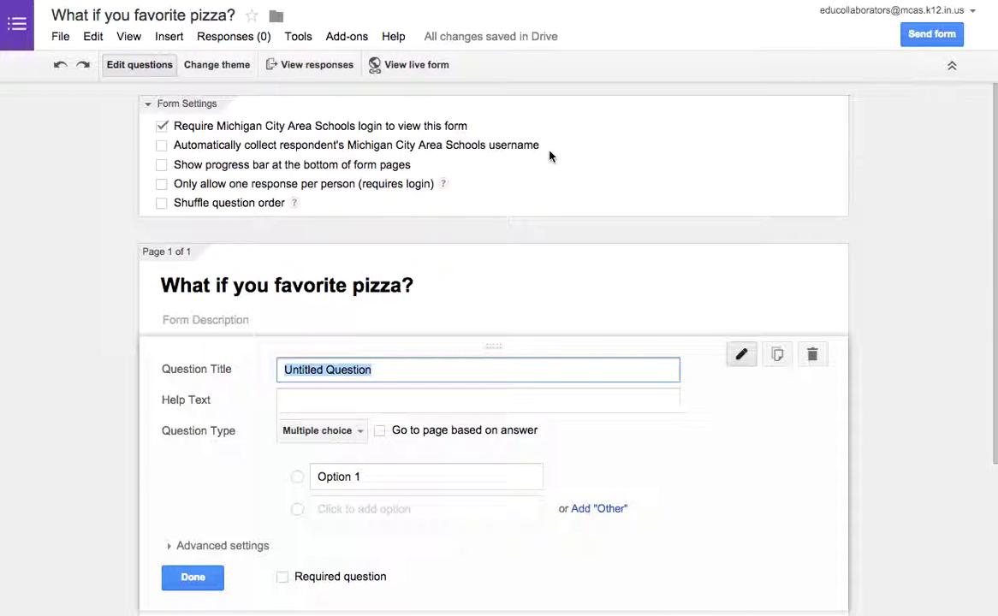
- Turn on automatic collection of respondents' school usernames and switch it back off
click(162, 145)
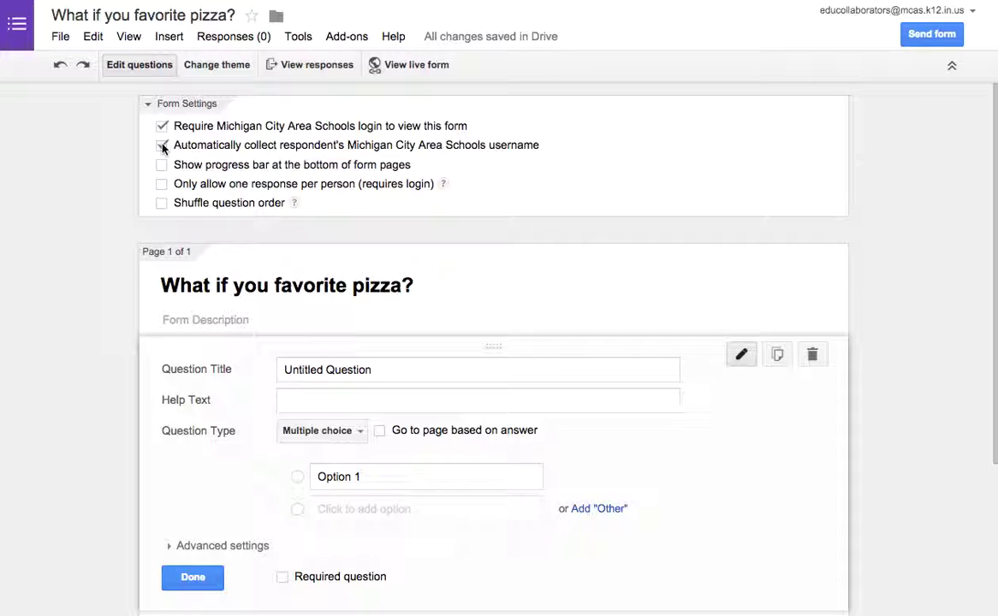
click(162, 146)
- Add the form description "We are going to have pizza on Friday. Help us decide what kinds to order."
scroll(865, 392, down, 1)
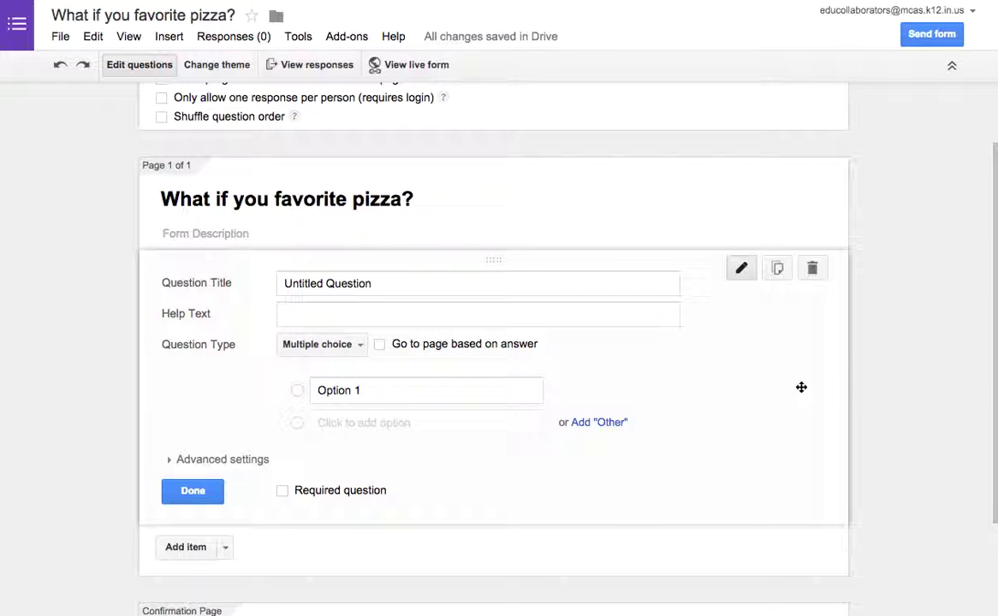
click(314, 233)
text(We are going to have pizza on Friday. Help us decide what kinds to order .)
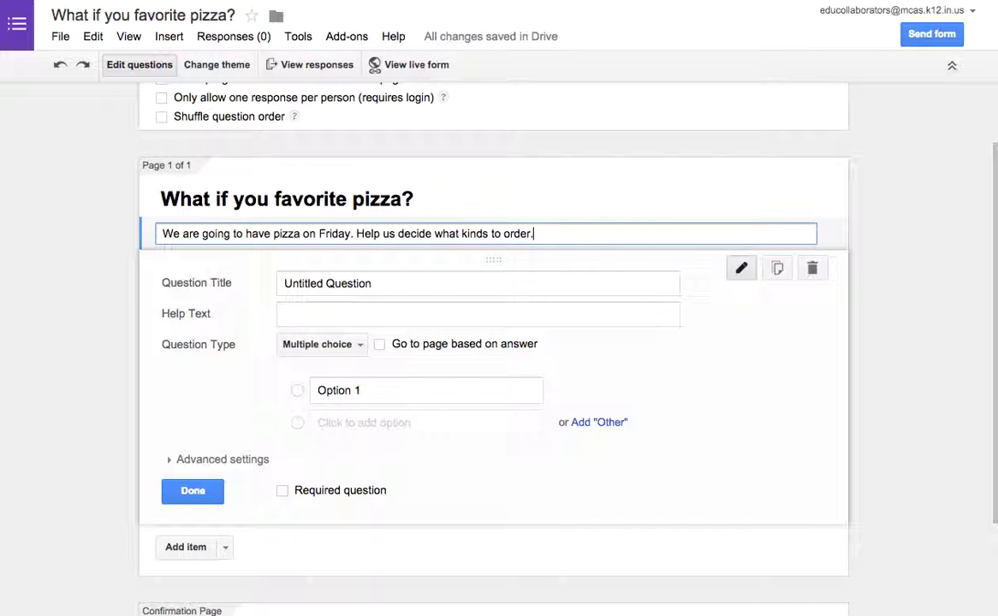
key(Return)
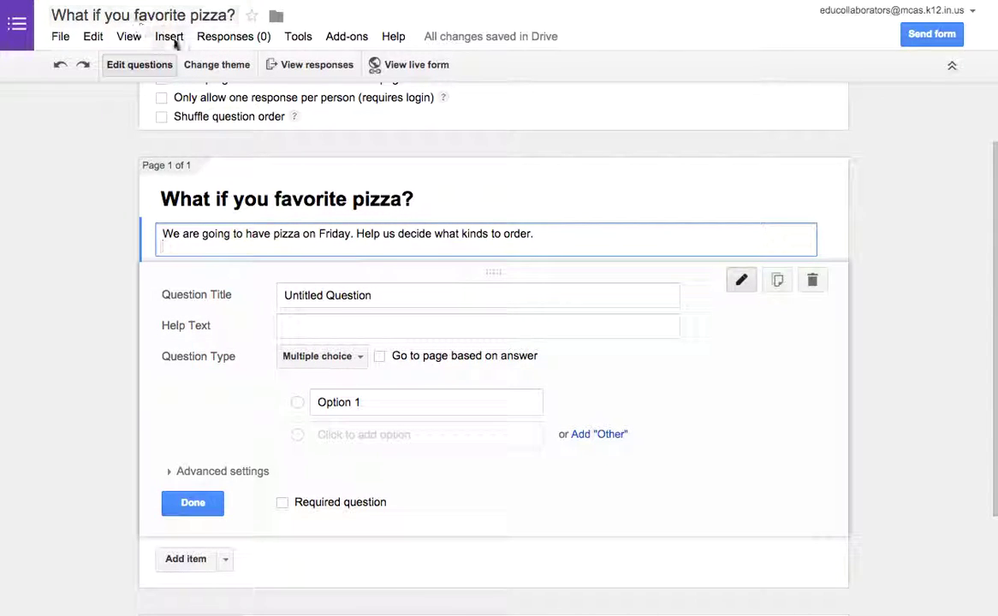
- Title the first question "First Name" and make it a required Text question
click(175, 38)
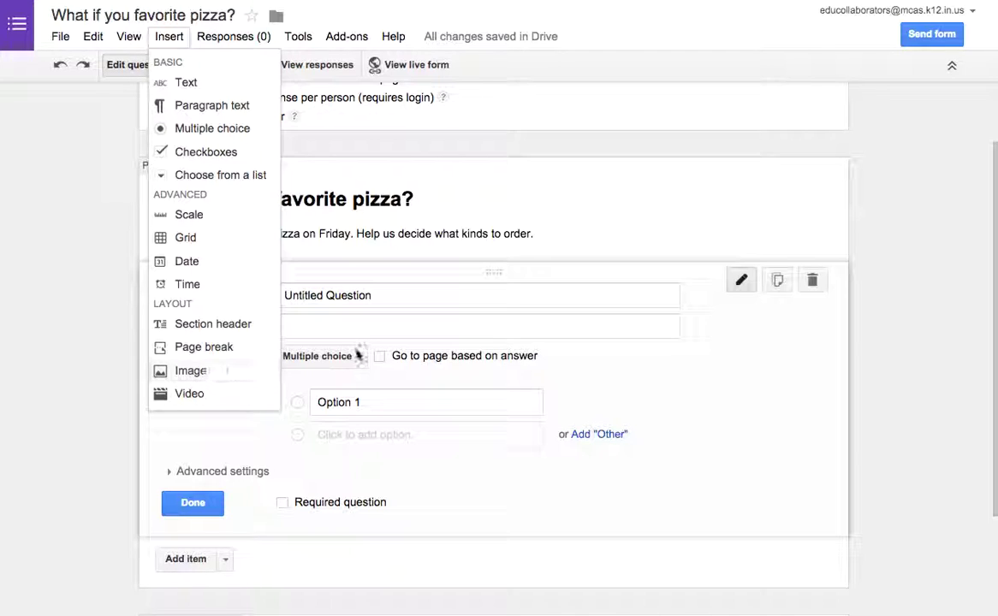
click(455, 299)
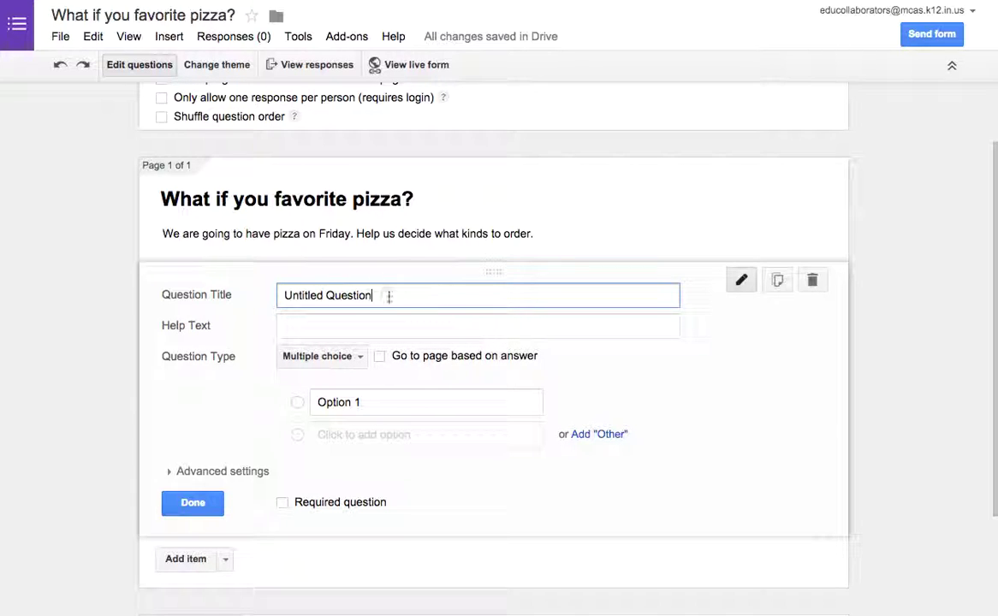
drag(389, 296, 255, 272)
text(First Name)
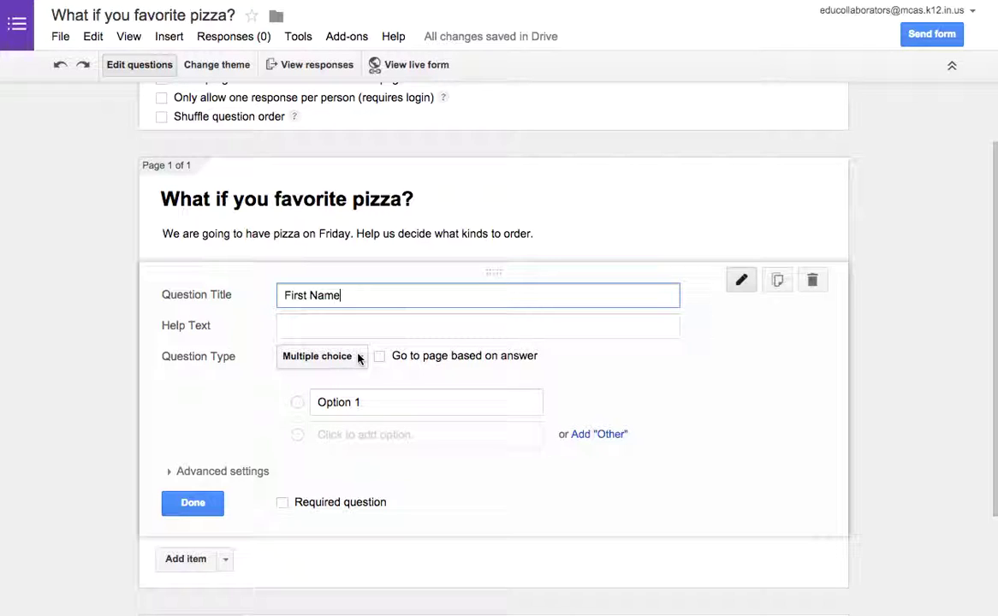
click(358, 358)
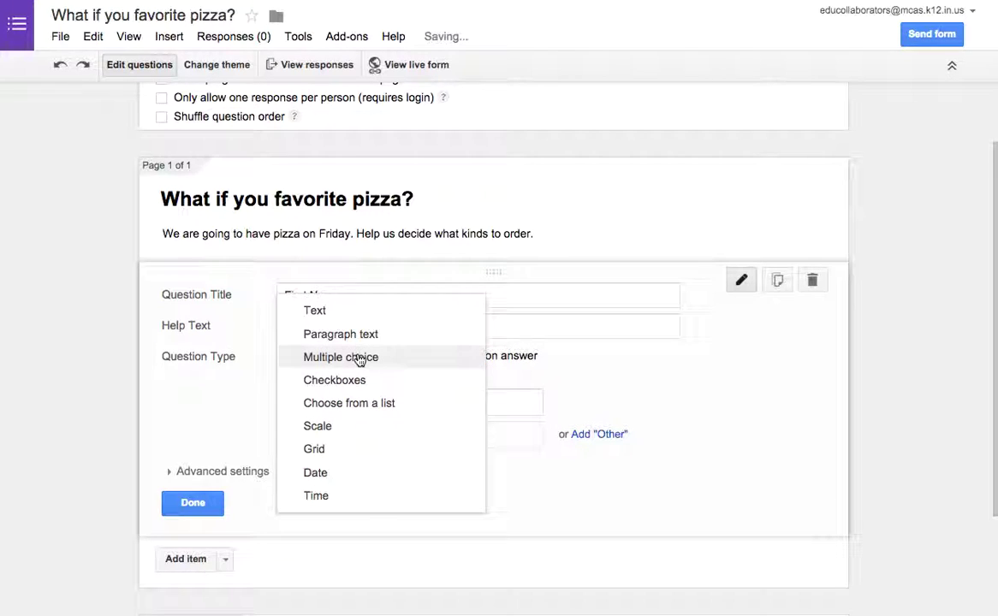
click(356, 311)
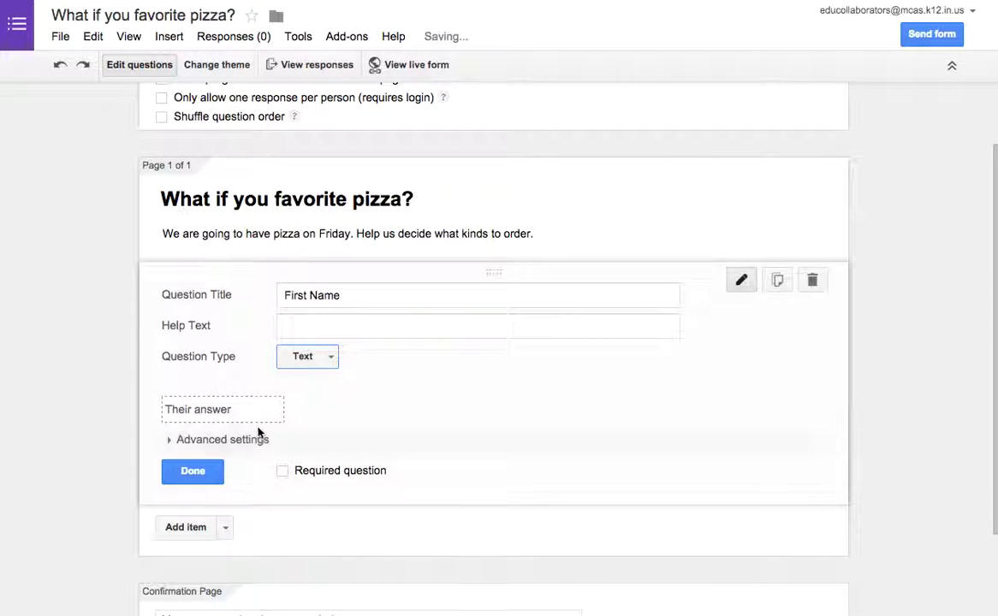
click(283, 472)
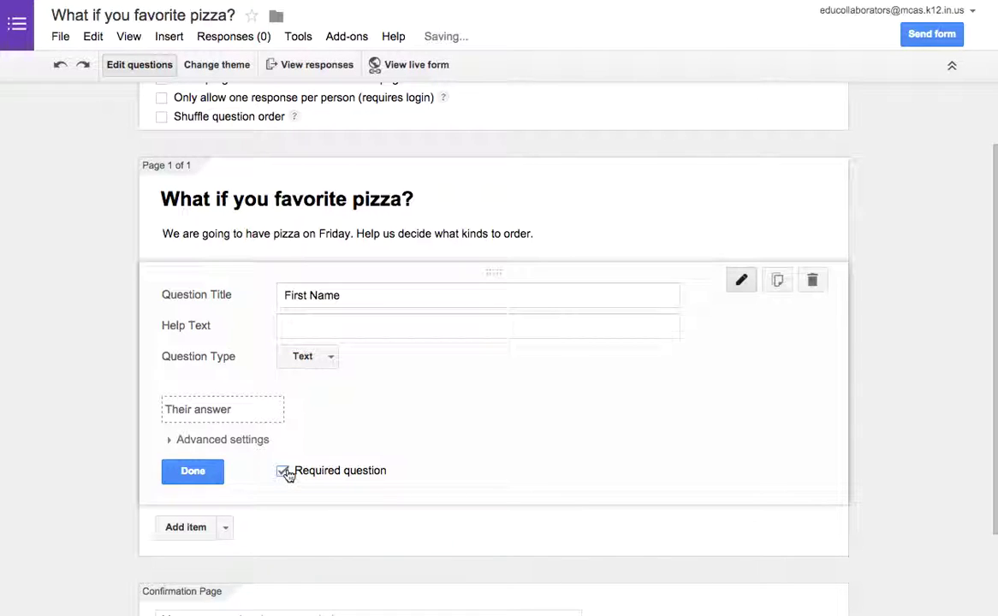
click(202, 483)
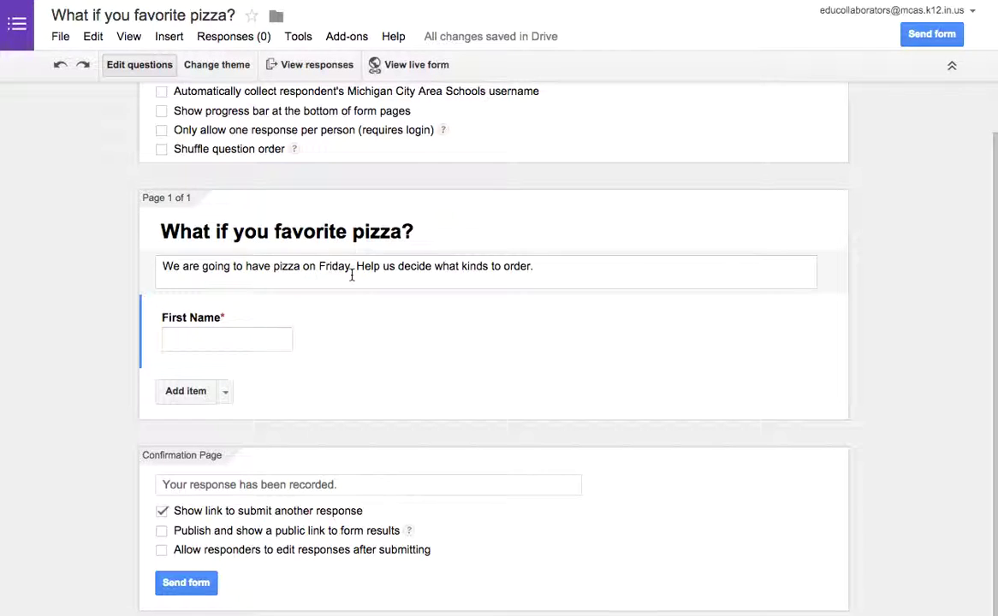
- Duplicate the First Name question and retitle the copy "Last Name"
mouse_move(248, 320)
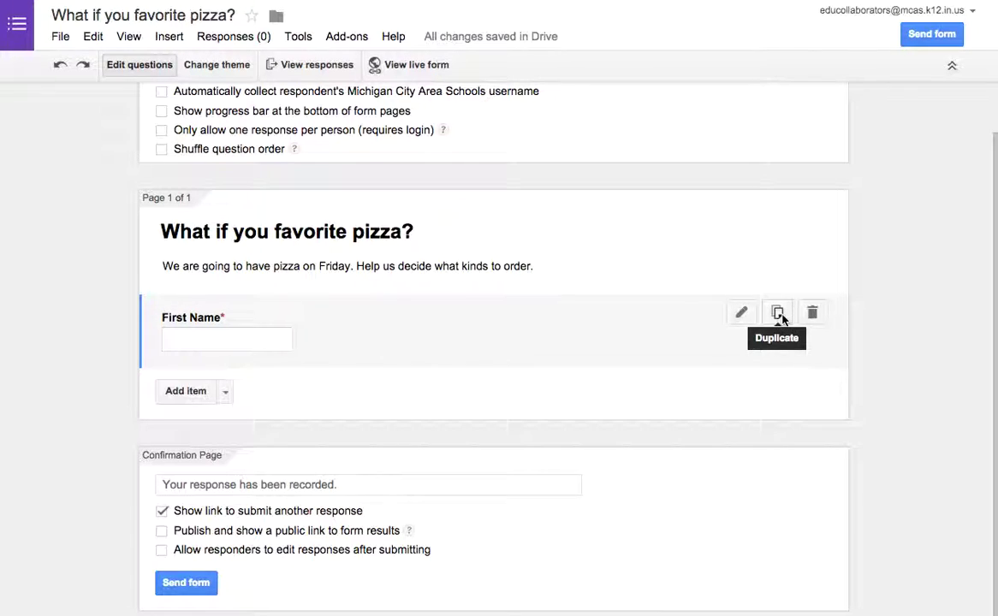
click(778, 314)
scroll(439, 514, down, 3)
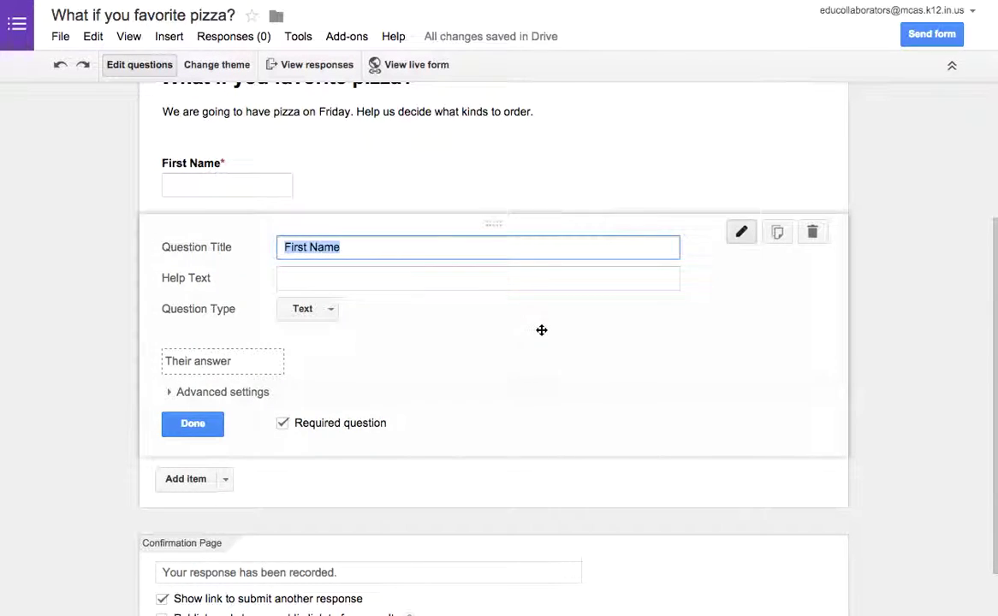
drag(284, 247, 300, 248)
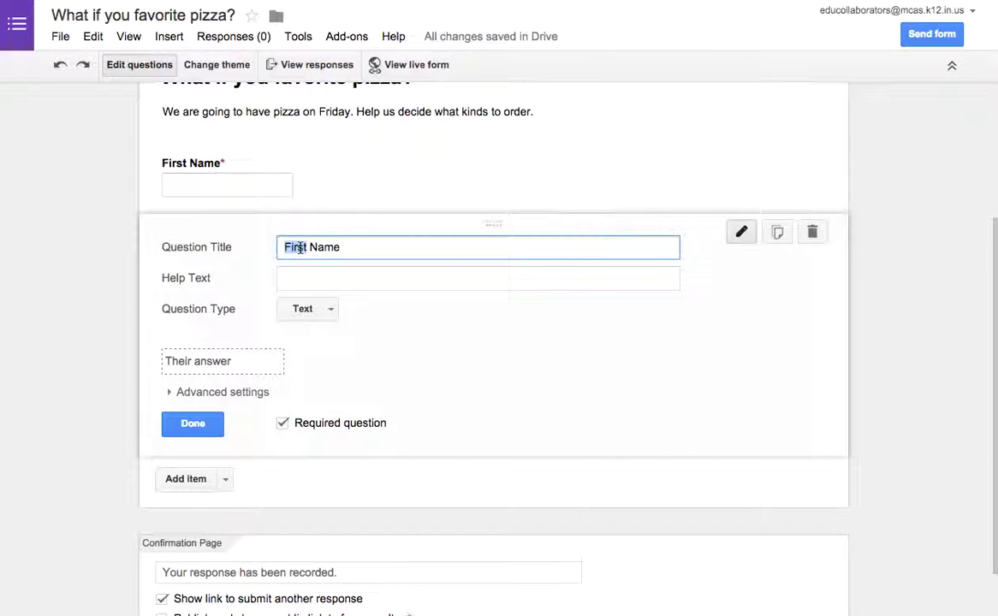
text(Last)
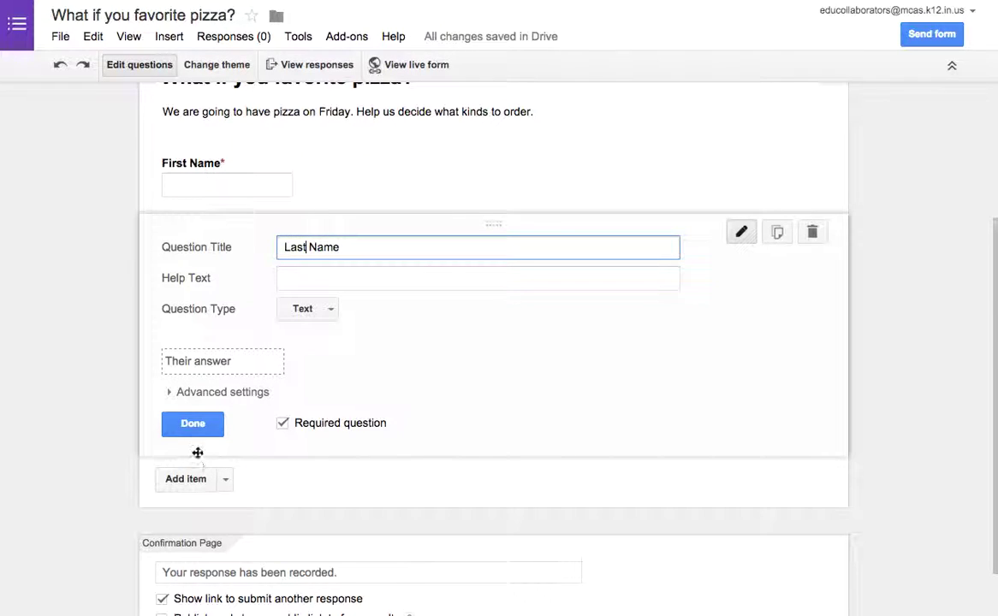
click(194, 424)
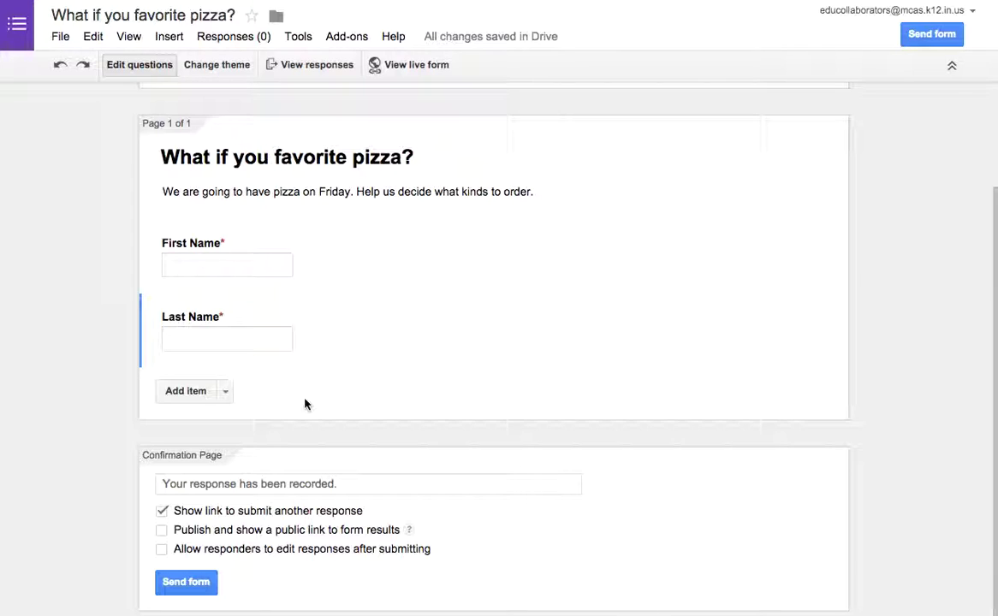
- Add a multiple choice question titled "Please select your favorite kind of pizza."
click(226, 392)
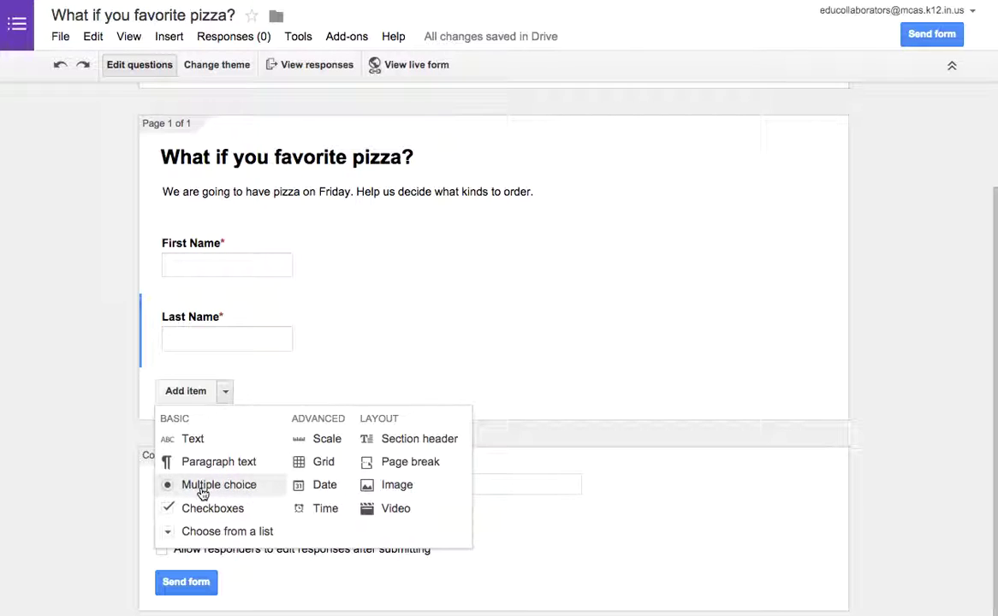
click(203, 494)
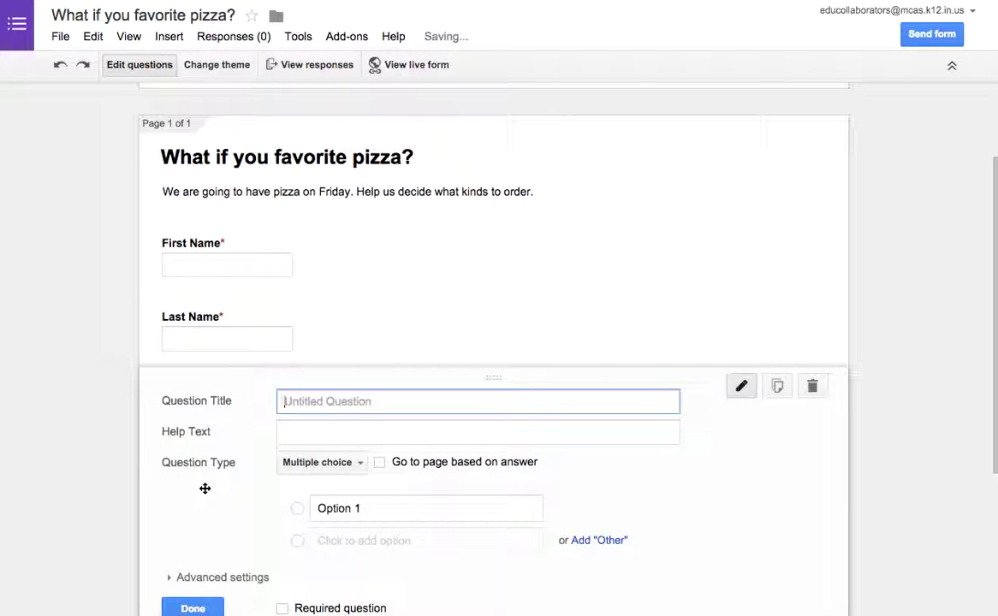
text(Please )
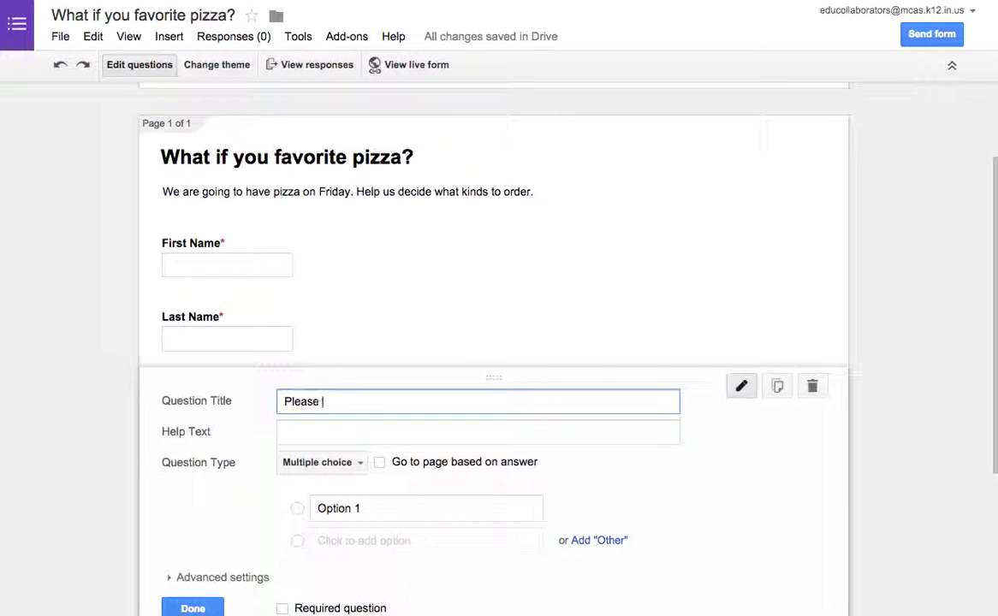
text(select your fa)
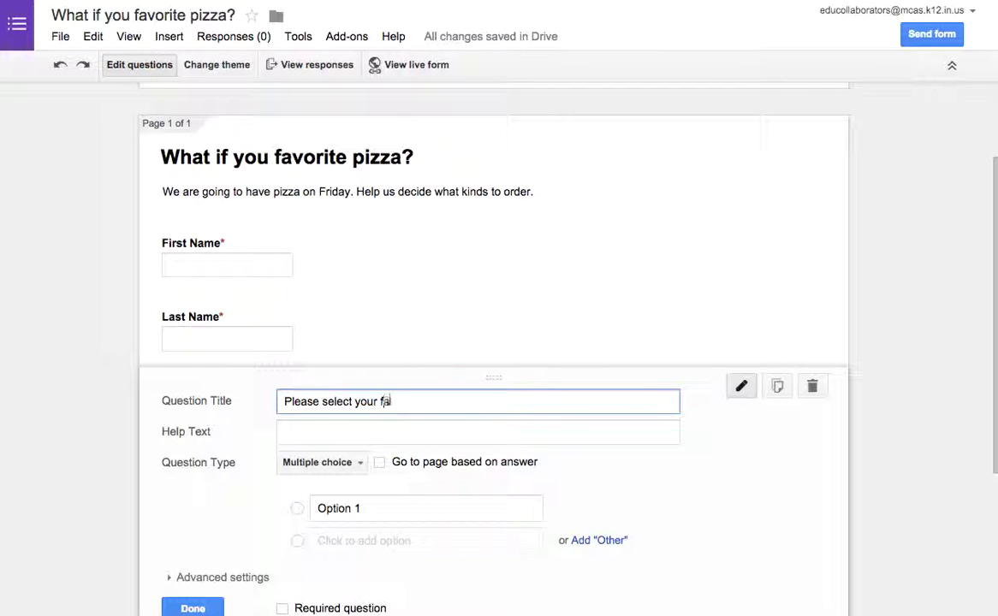
text(vorite kind of pizza.)
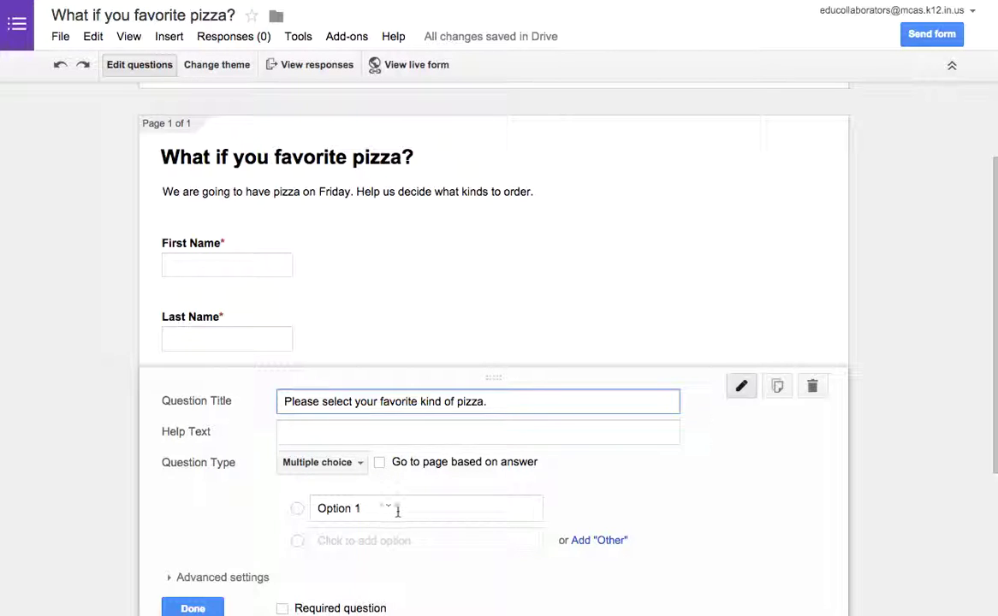
- Set the first answer option of the pizza question to "Cheese"
scroll(398, 512, down, 1)
scroll(398, 512, down, 2)
click(396, 317)
text(C)
key(ctrl+a)
text(Chee)
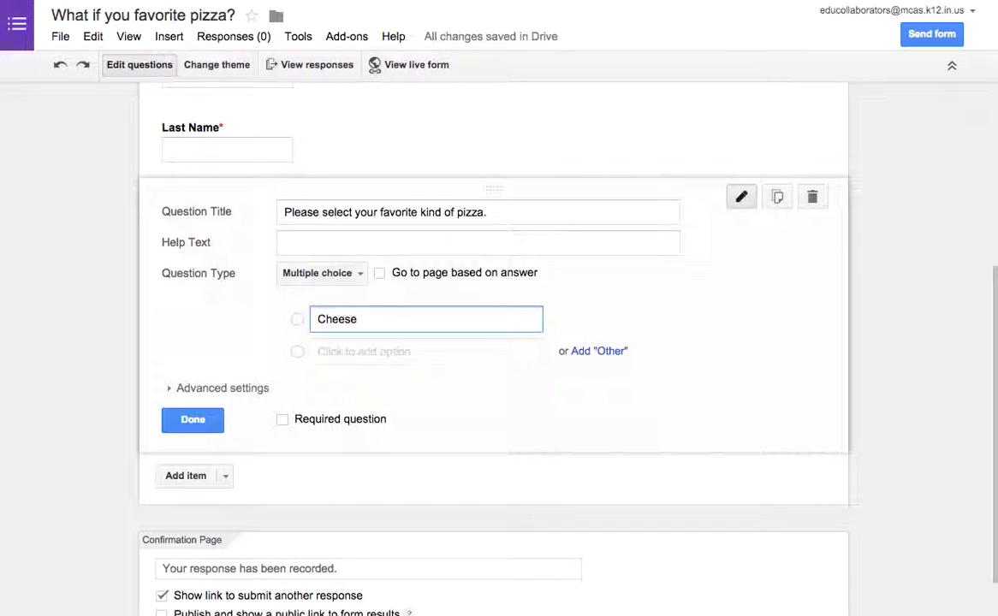
text(se)
- Add "Pepperoni", "Sausage" and "Veggie" as further answer options of the pizza question
key(Return)
text(Pepperoni)
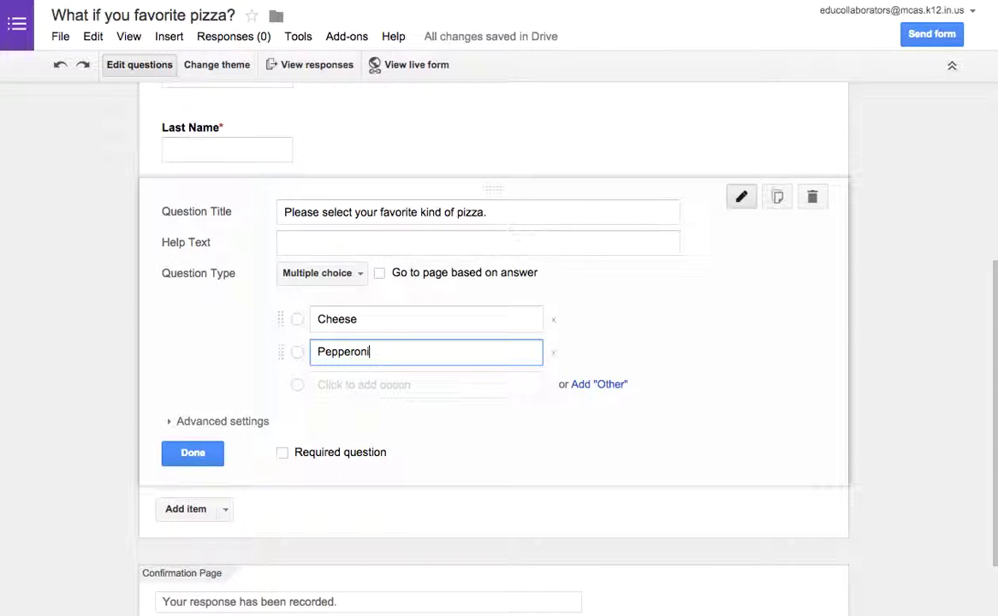
key(Tab)
key(Tab)
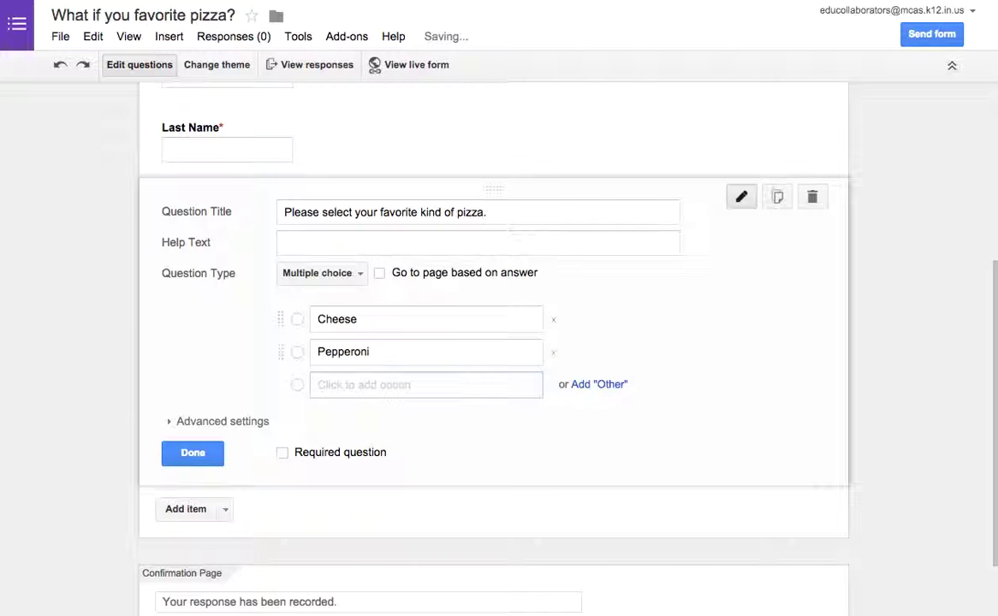
text(Sausage)
key(Tab)
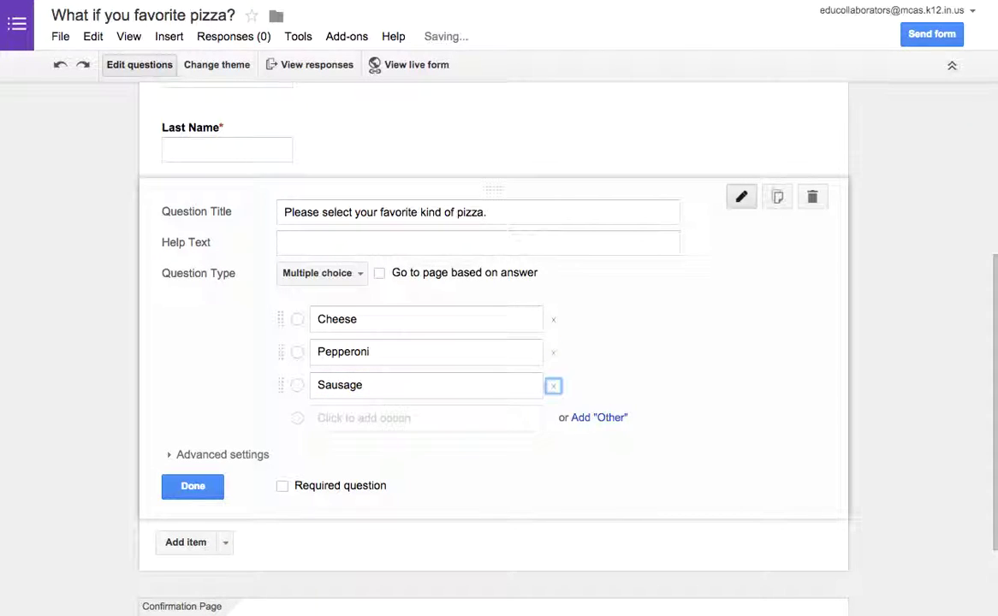
click(352, 417)
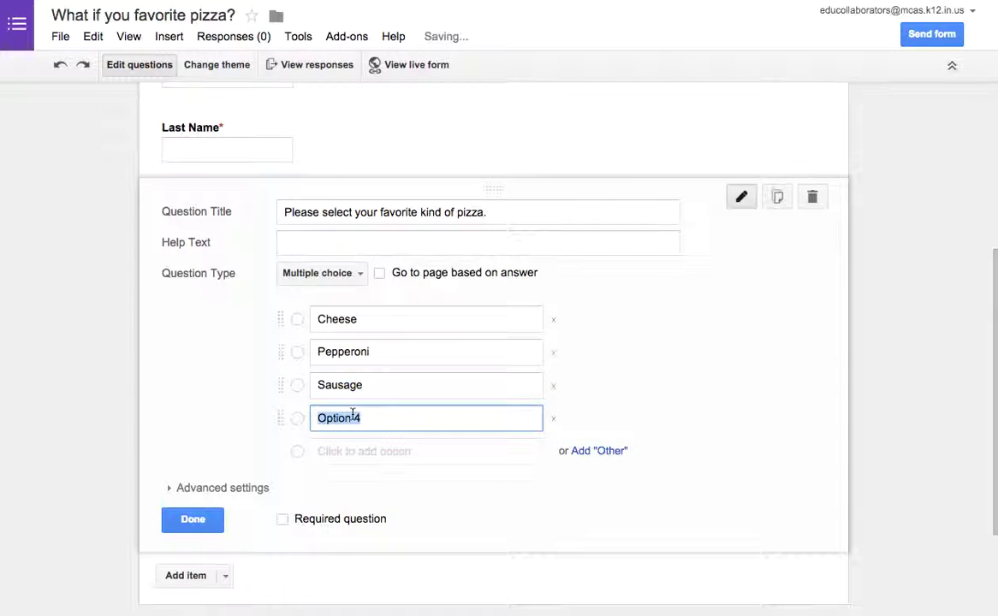
text(Veggie)
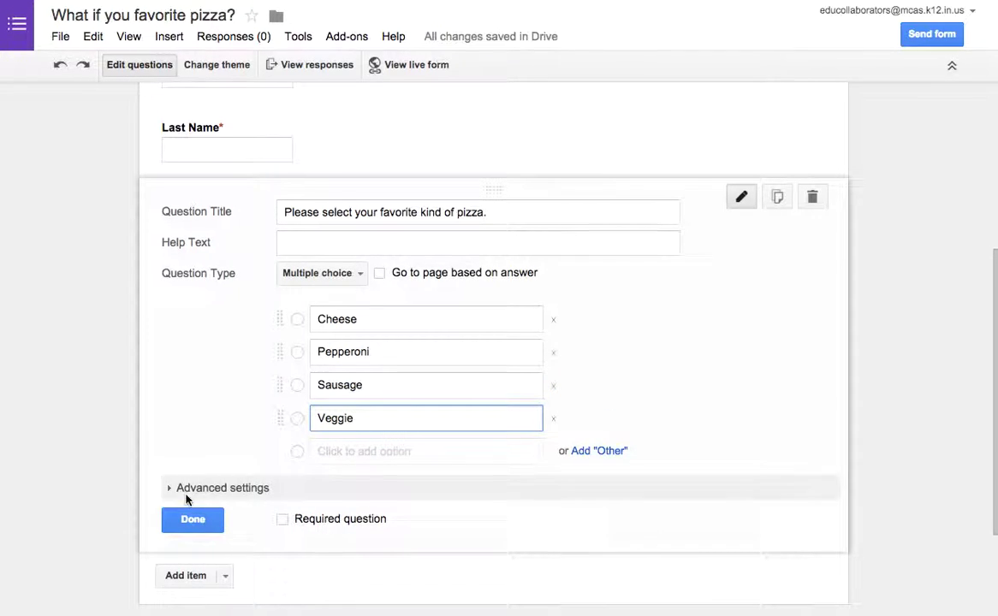
- Make the pizza question required and finish editing it without an "Other" answer option
click(283, 518)
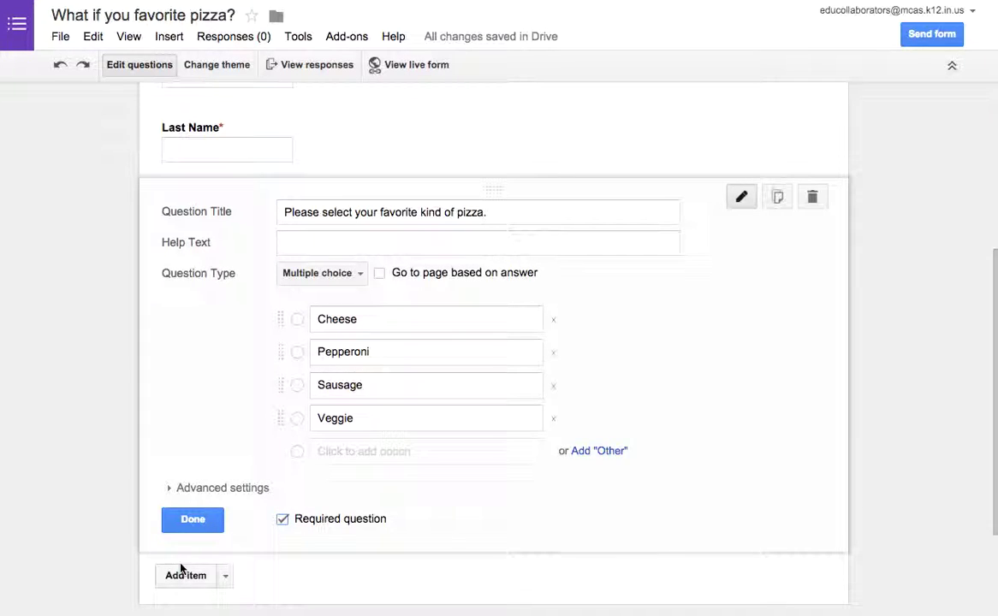
click(598, 451)
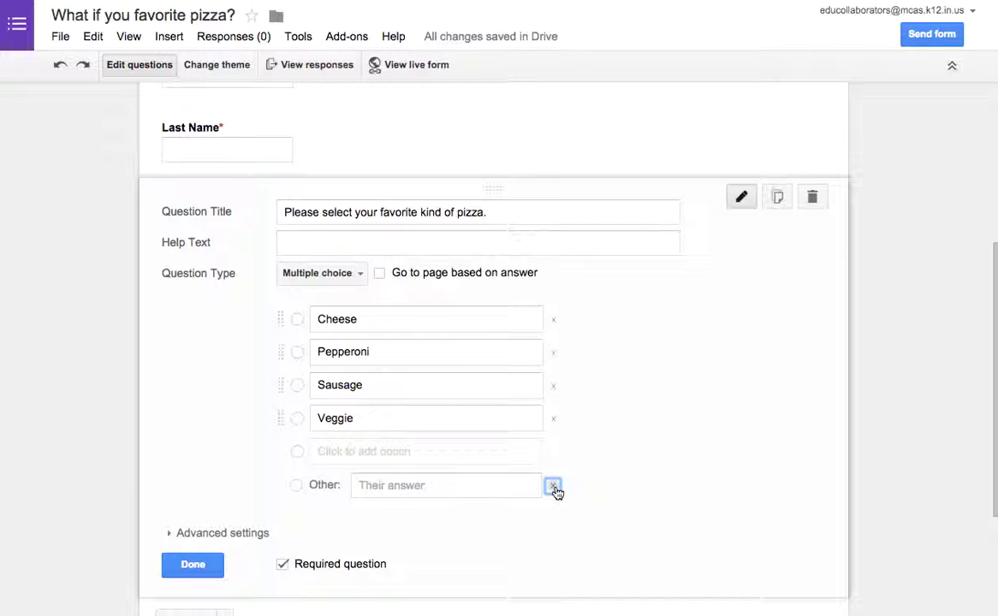
click(554, 487)
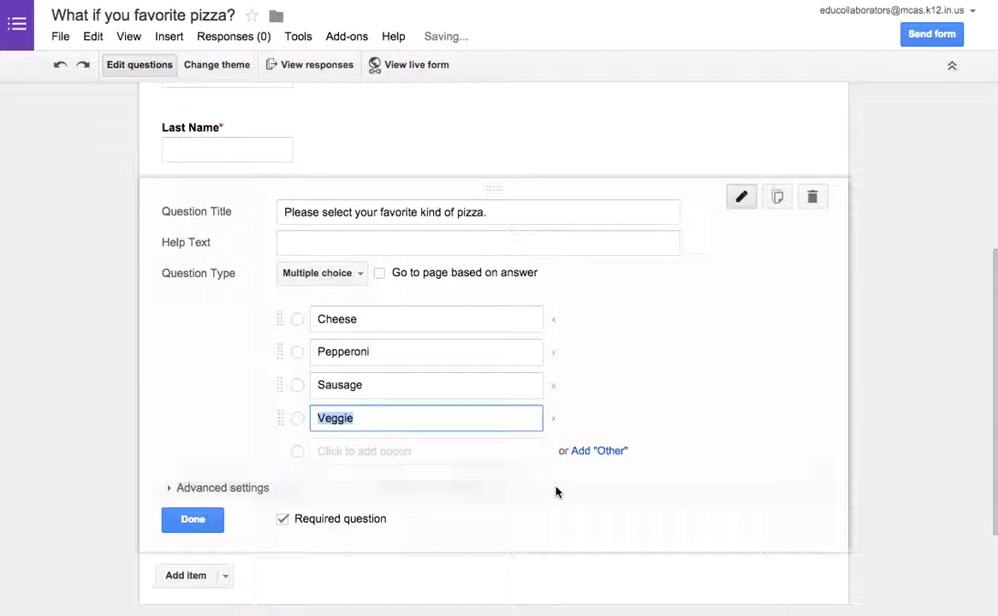
click(211, 521)
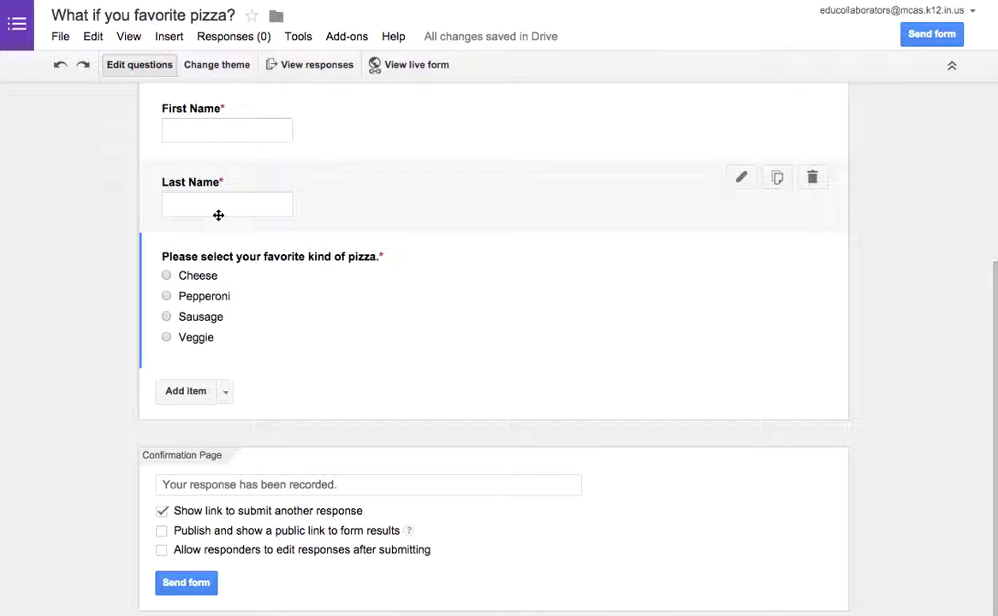
- Add a paragraph text question titled "Share any other information we may need to know about your dietary needs."
click(225, 392)
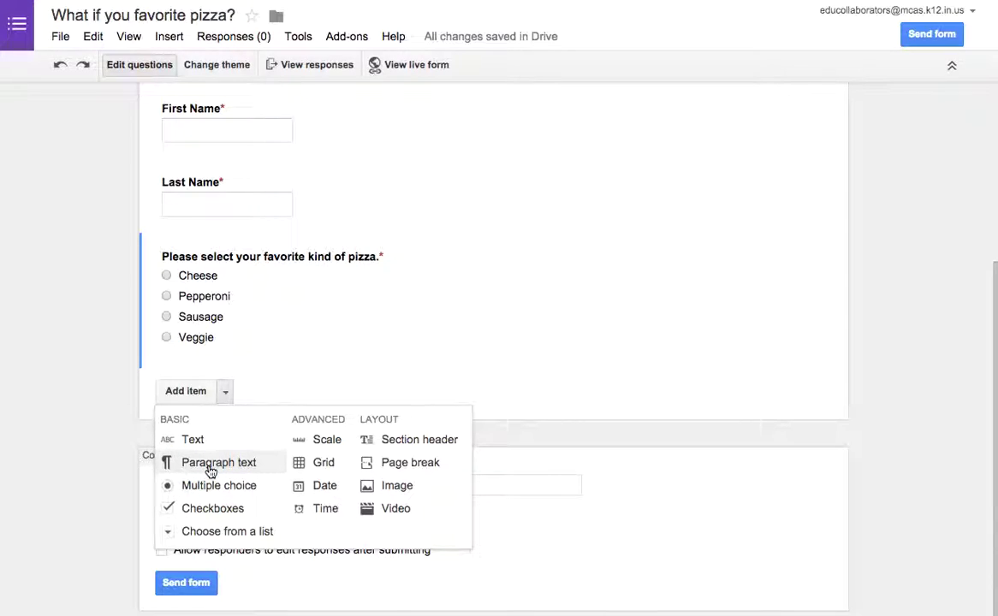
click(210, 471)
text(Share any other information )
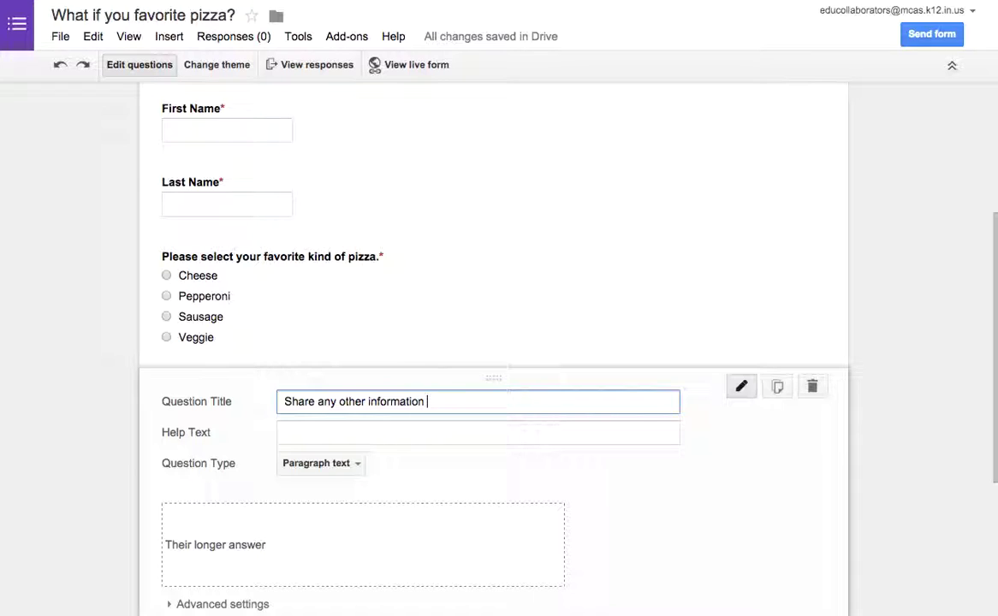
text(we may need to know about your dietary needs.)
scroll(535, 432, down, 3)
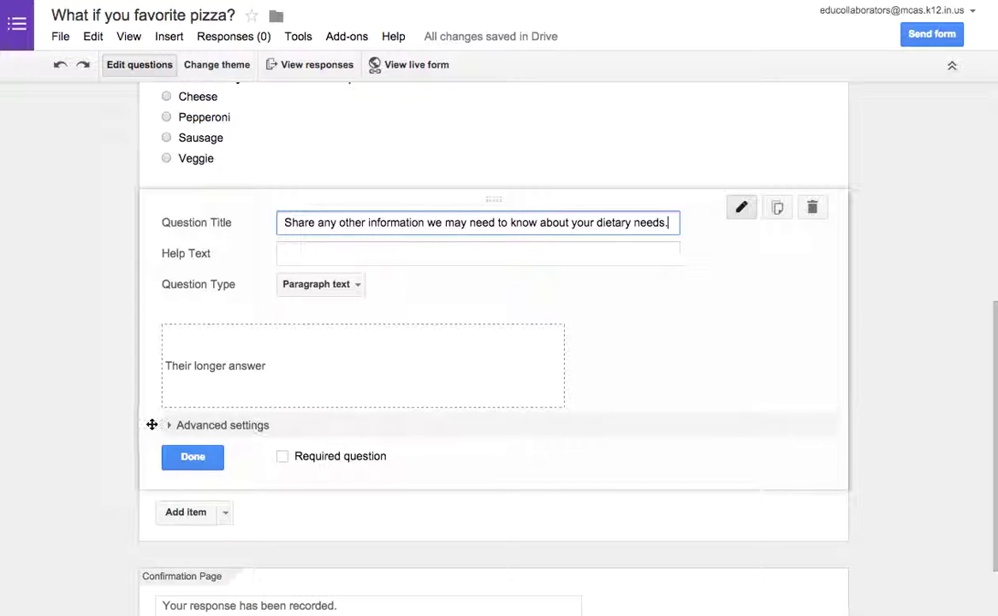
scroll(561, 334, up, 2)
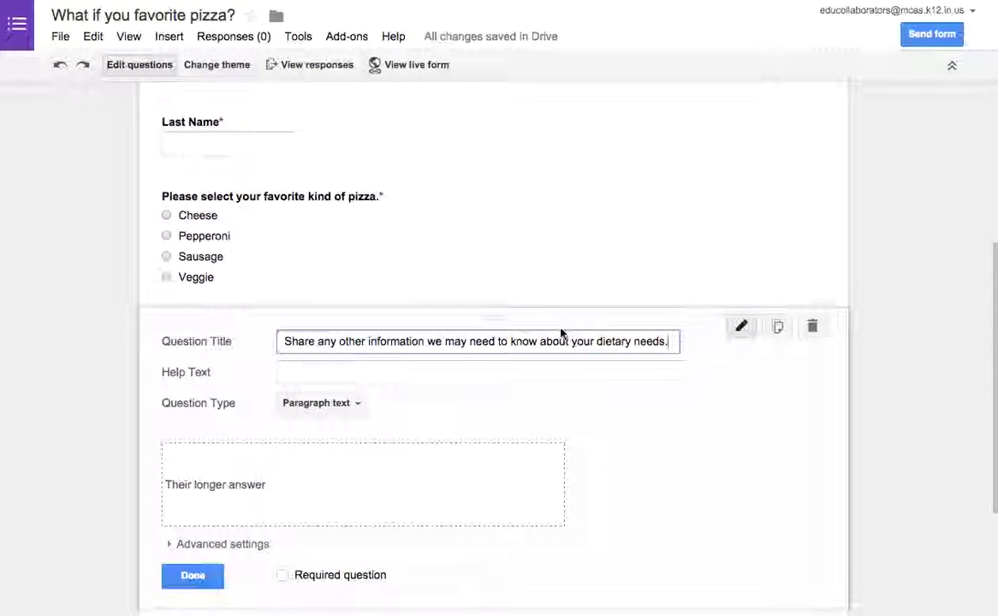
scroll(561, 333, up, 1)
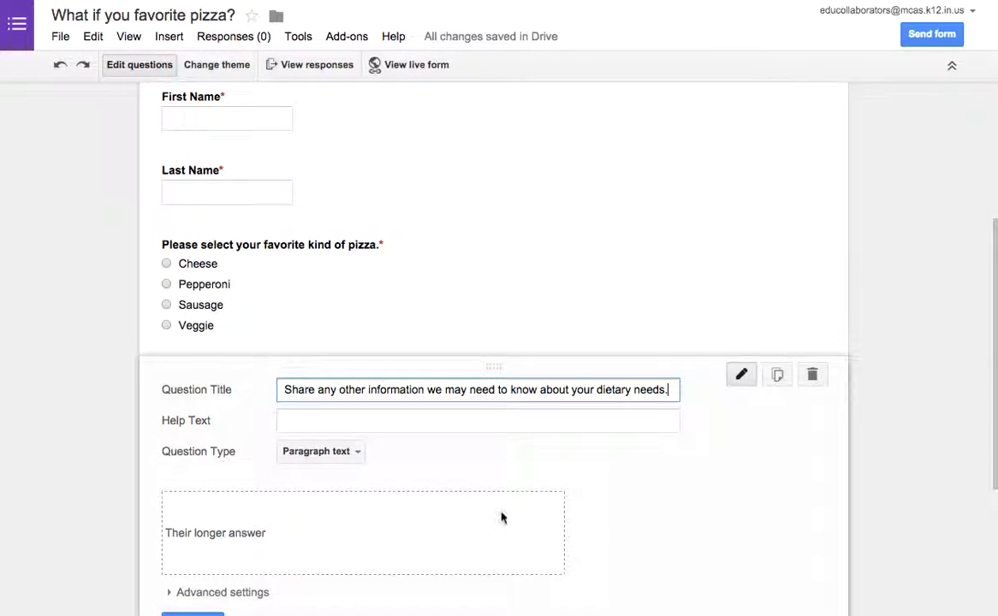
scroll(502, 517, down, 4)
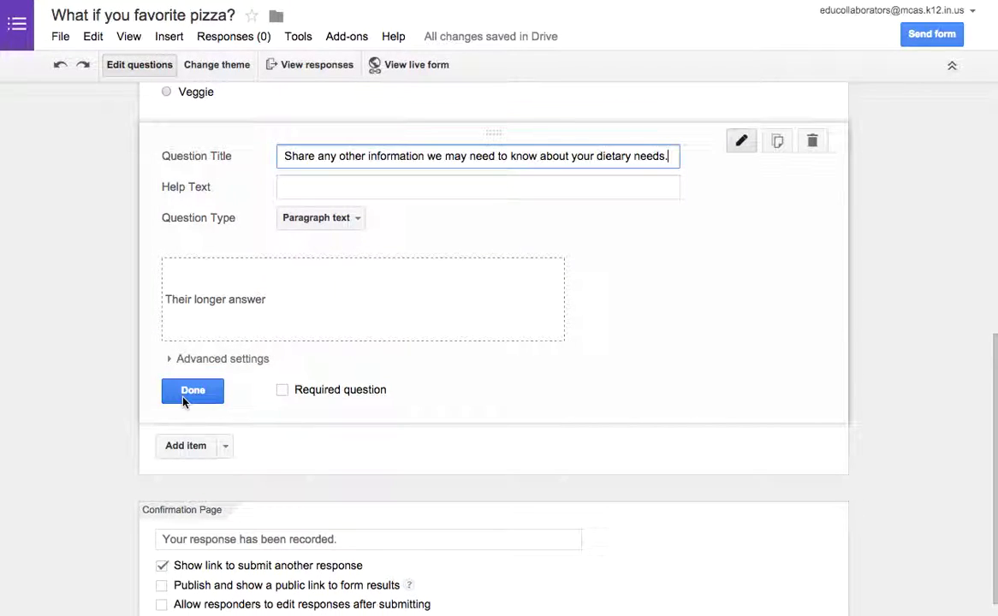
click(183, 401)
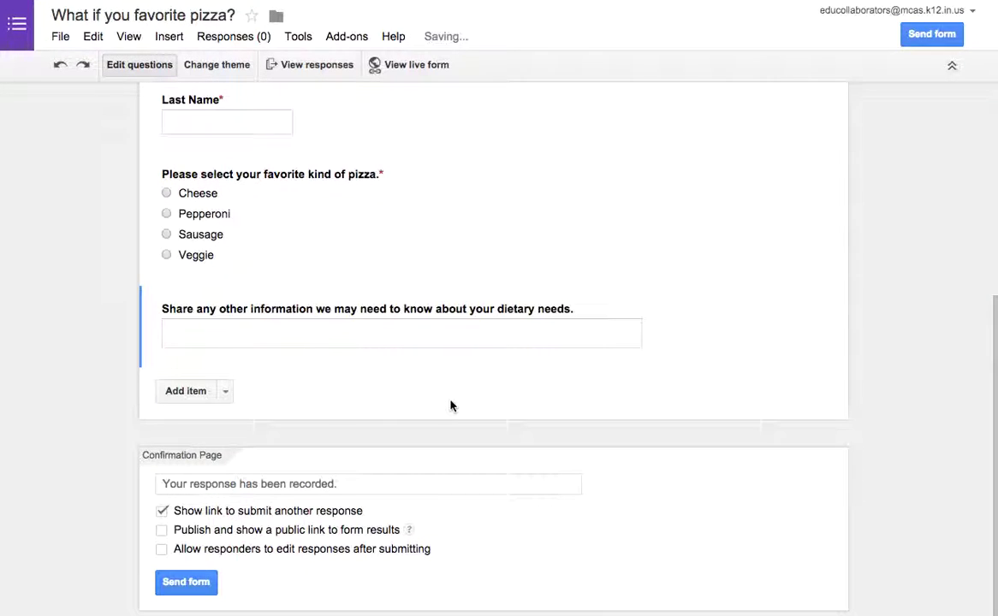
- Set the confirmation message to "Thanks for sharing your favorite kind of pizza with us. We will have fun at our event!"
scroll(451, 404, up, 3)
scroll(451, 405, up, 1)
scroll(451, 405, down, 5)
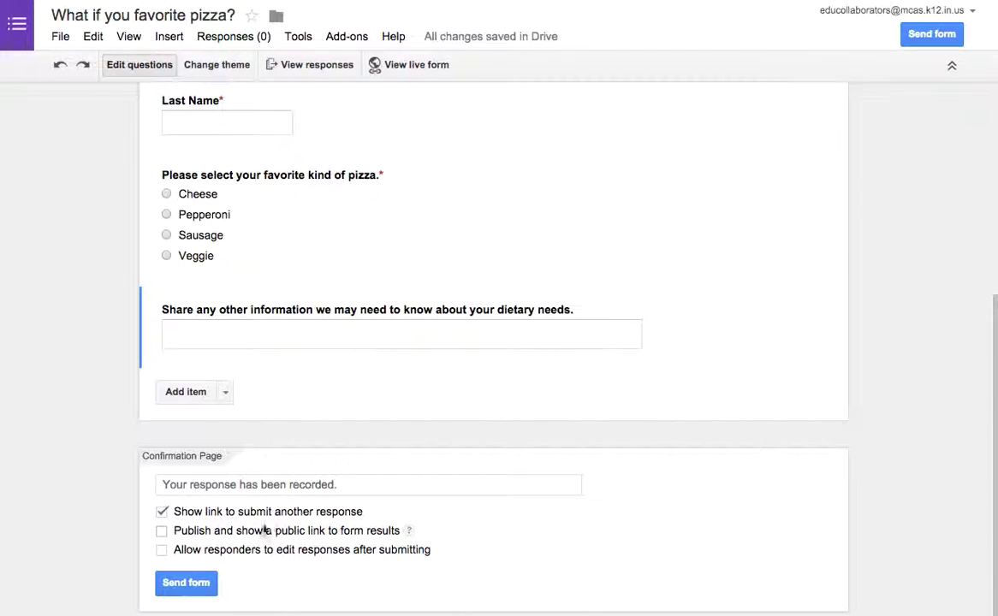
drag(342, 484, 137, 462)
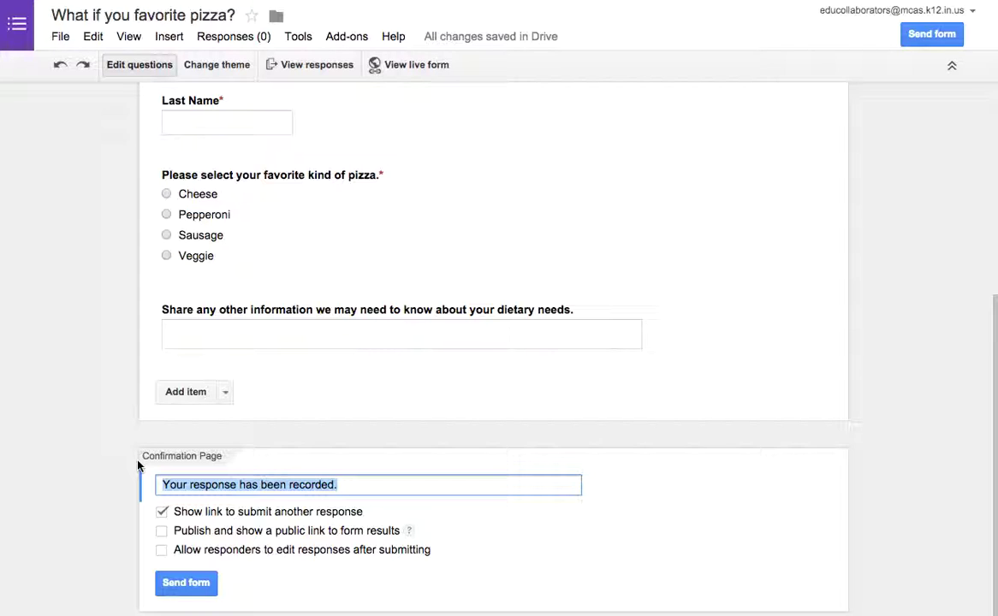
text(Thanks for sharing your favorite kin)
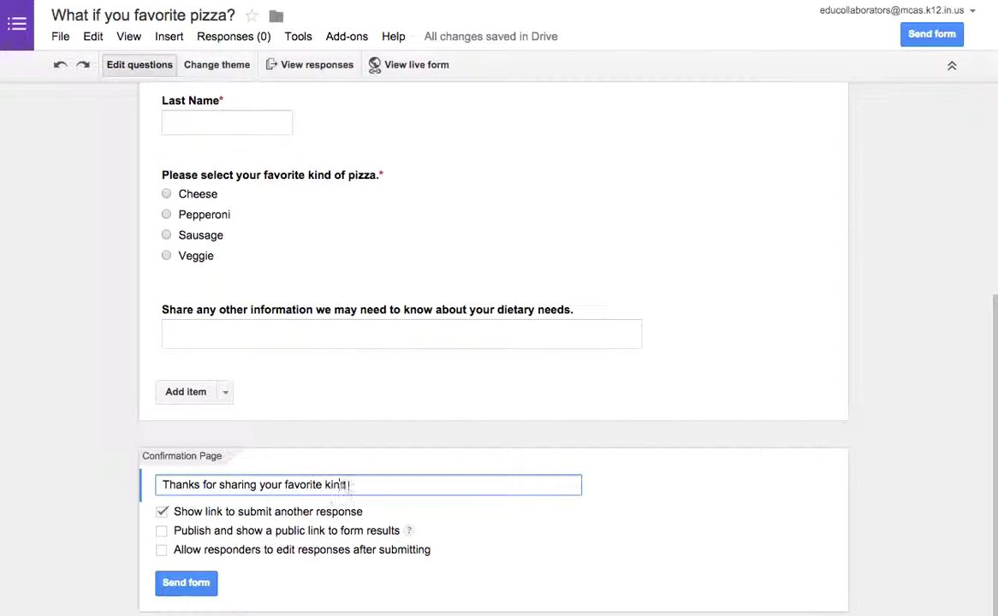
text(d of pizza wit)
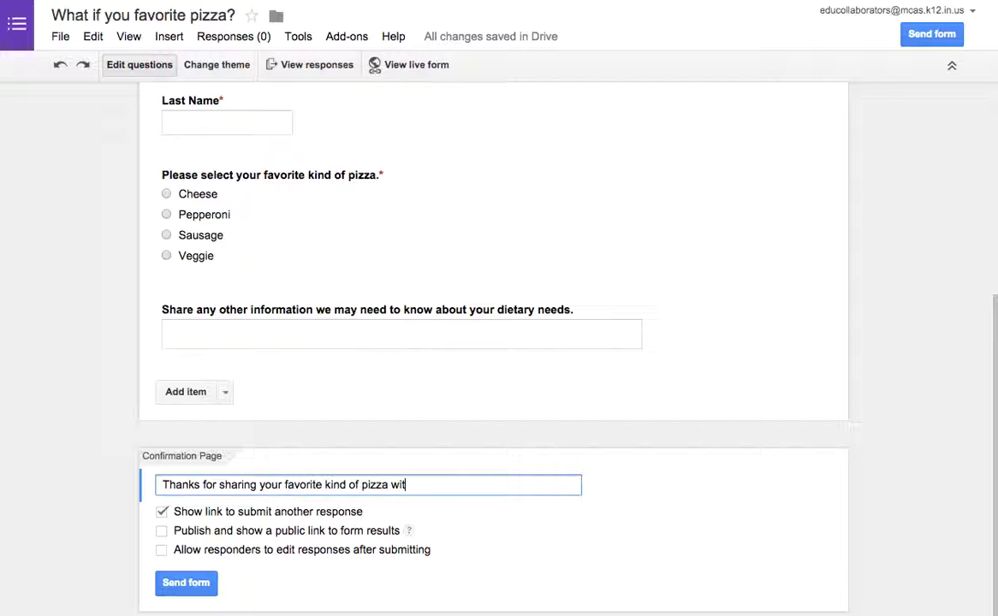
text(h us.)
text(We will have fu)
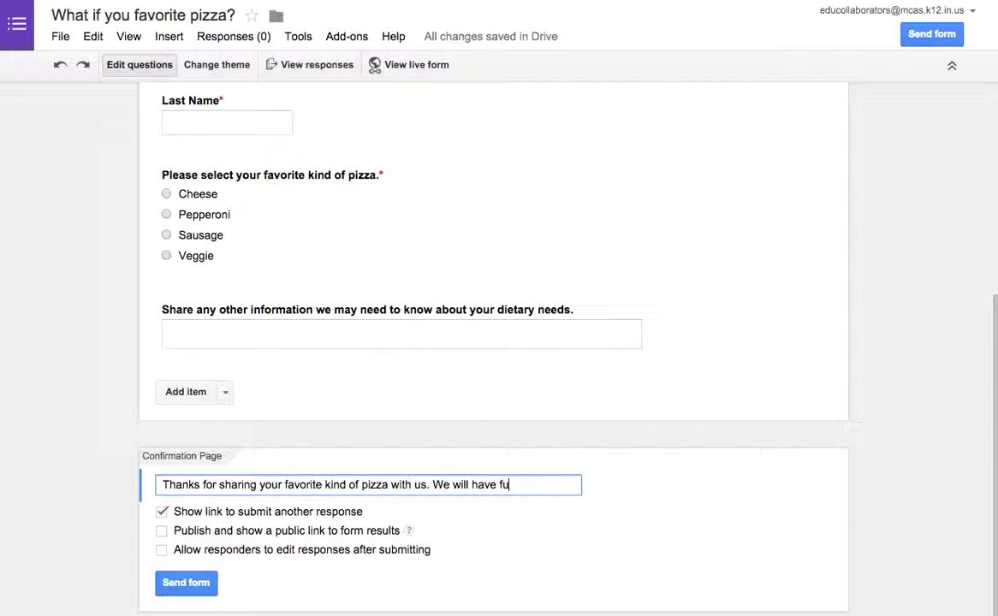
text(n at our event!)
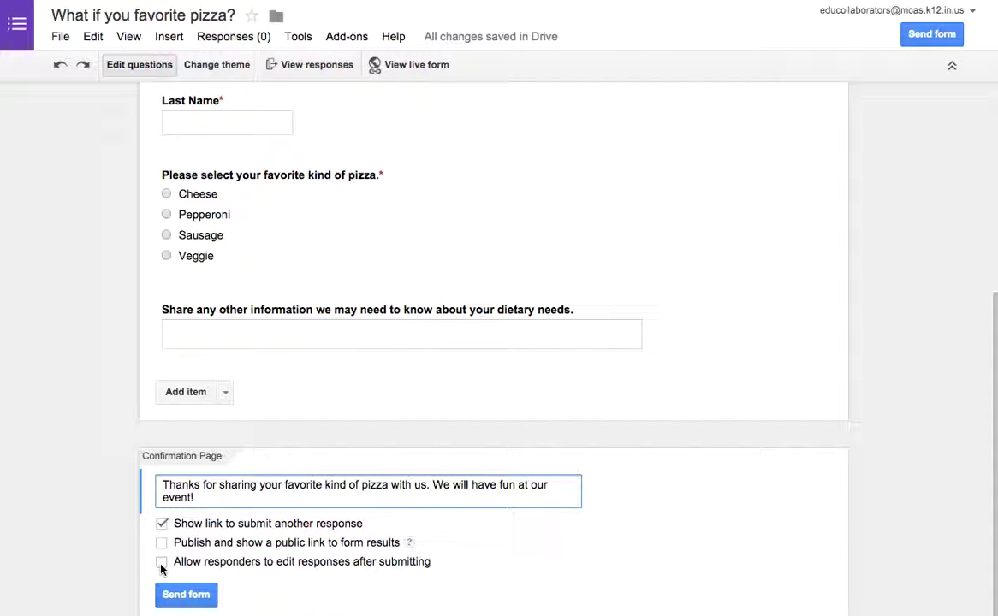
- Review the form and its sending options, closing them without sending the form
scroll(570, 506, up, 5)
scroll(648, 421, down, 5)
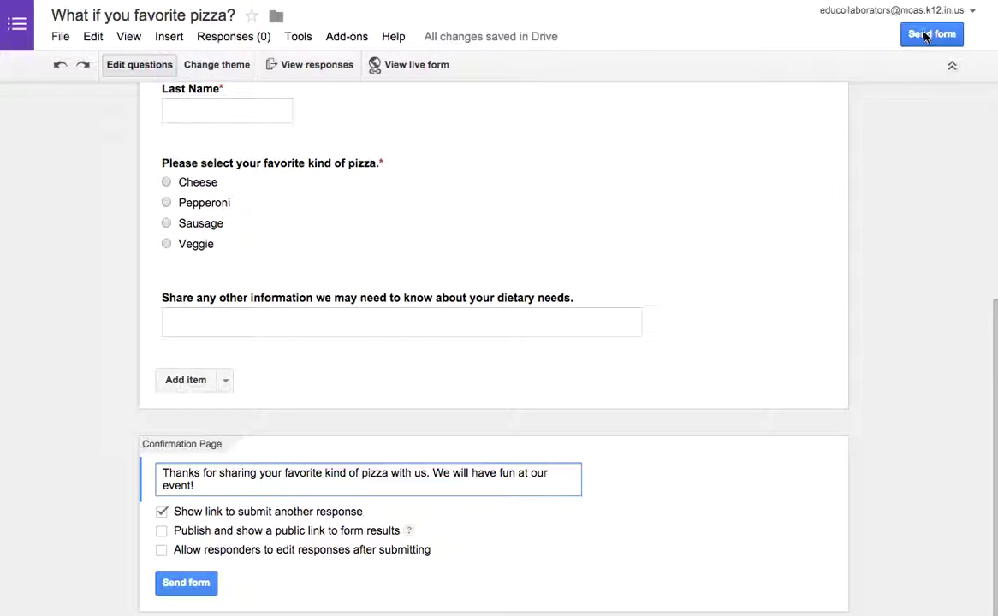
scroll(695, 250, up, 5)
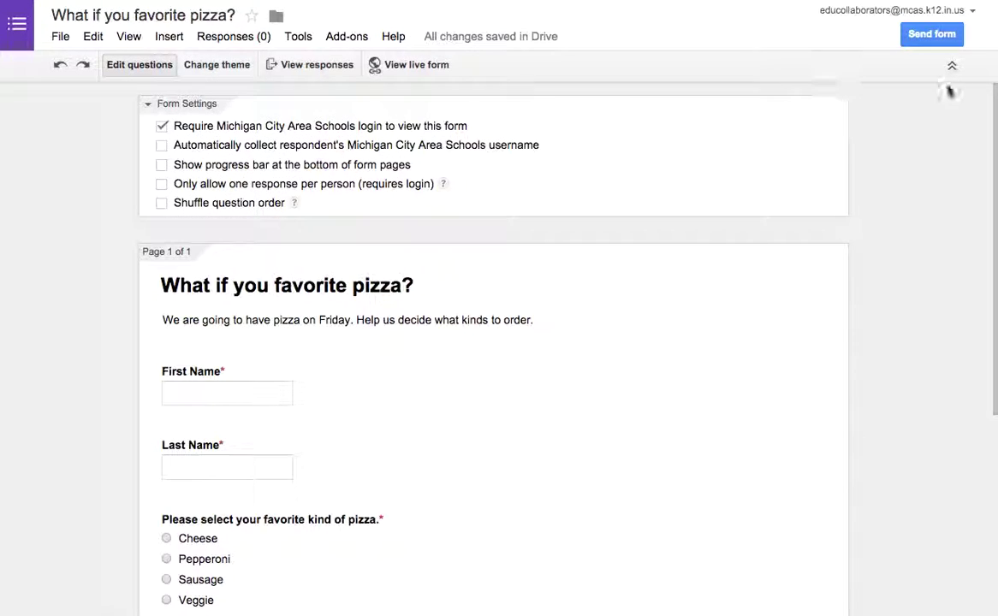
click(932, 34)
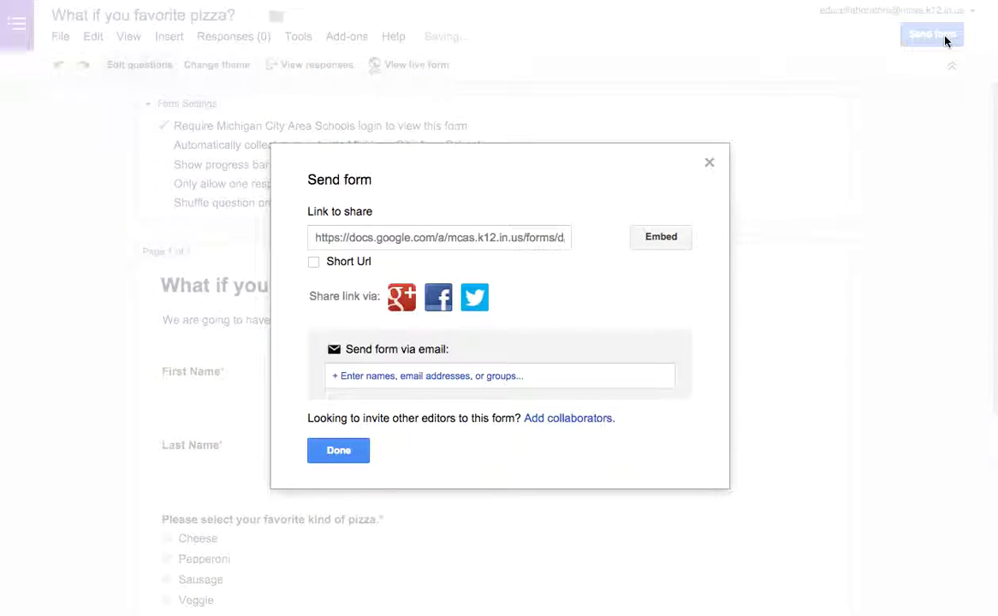
click(323, 458)
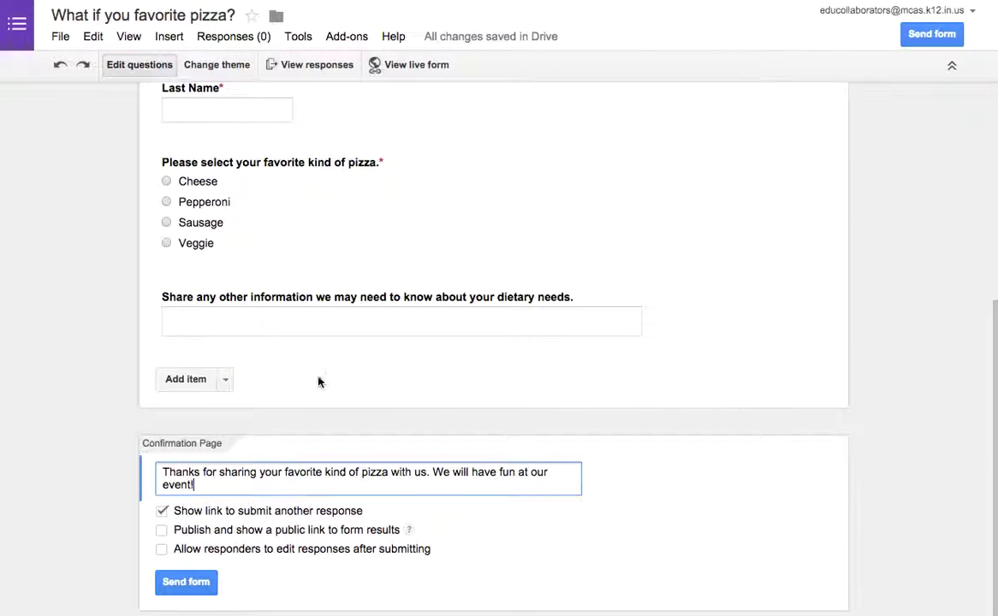
- Try the City Skyline, Classic Ornamental and Homework themes, and settle on Pennant Banner for the form
scroll(383, 122, up, 5)
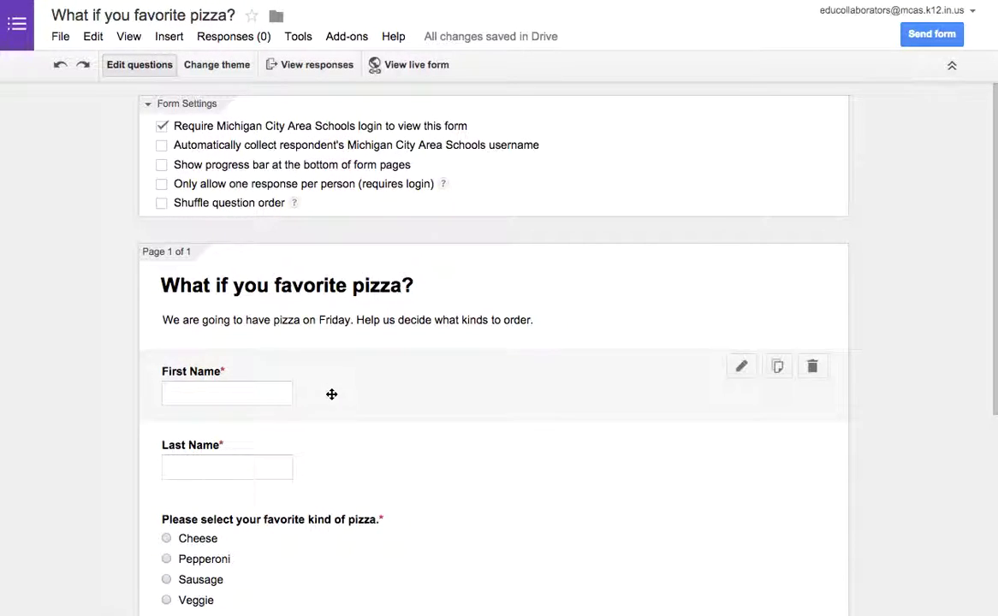
click(213, 66)
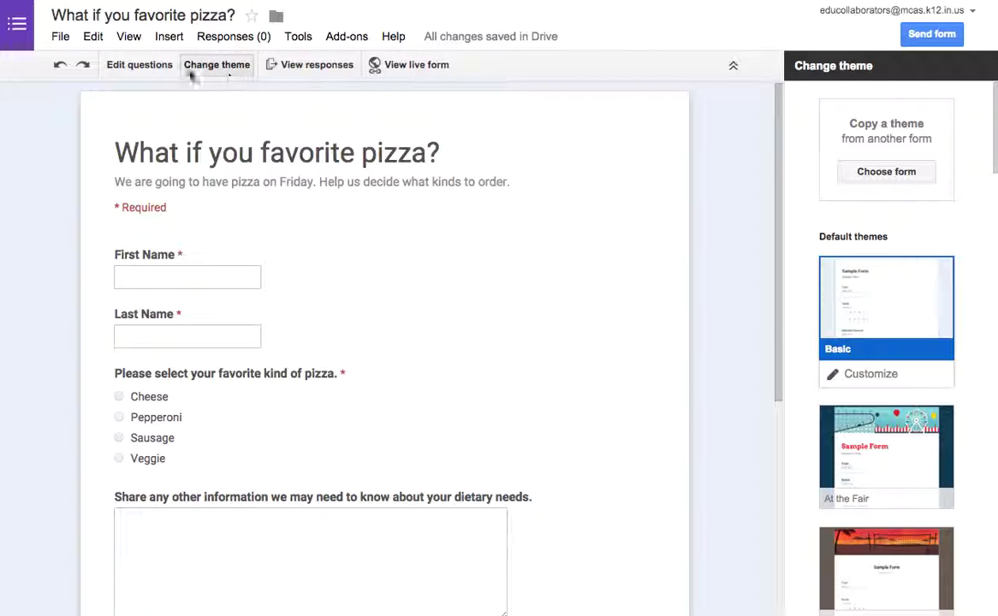
scroll(930, 374, down, 6)
scroll(929, 357, down, 3)
click(877, 381)
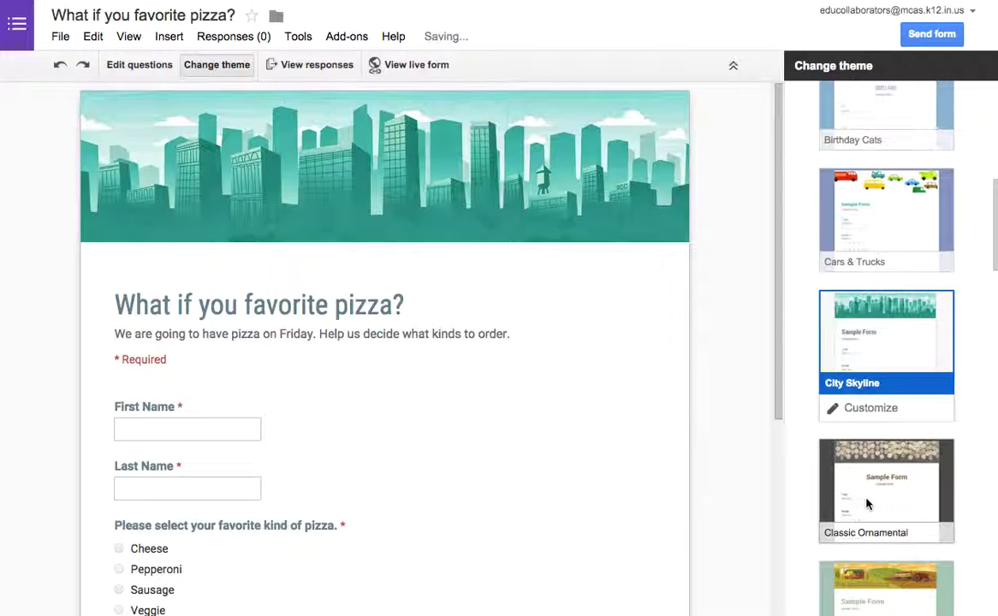
click(865, 503)
scroll(865, 501, down, 8)
scroll(865, 501, down, 8)
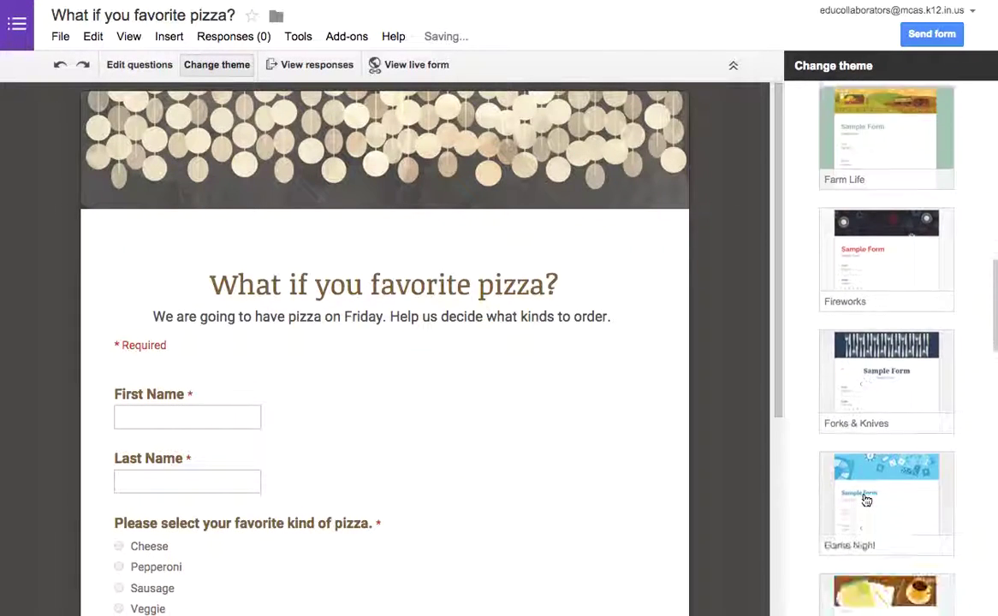
click(866, 426)
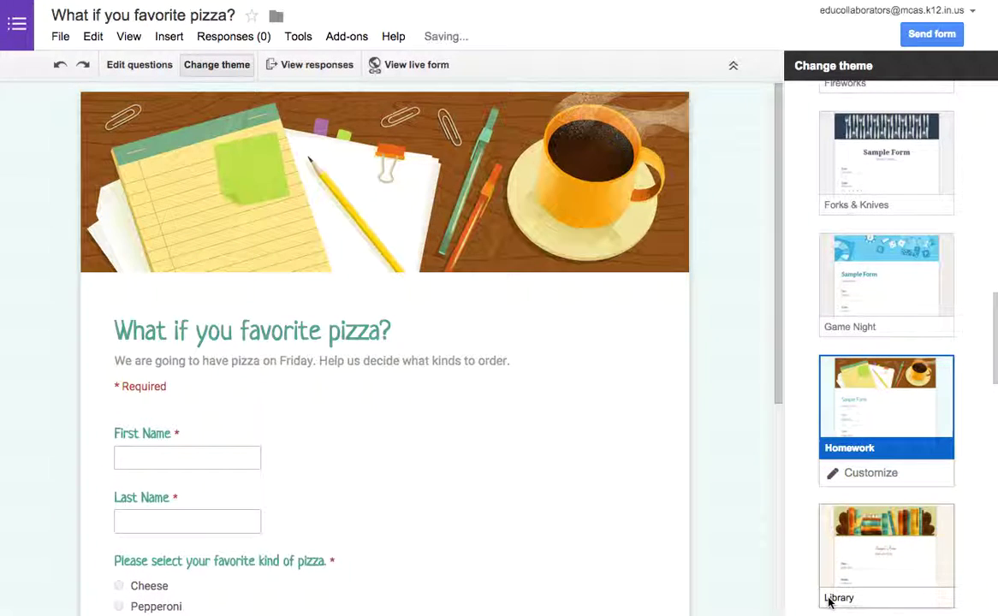
scroll(854, 566, down, 5)
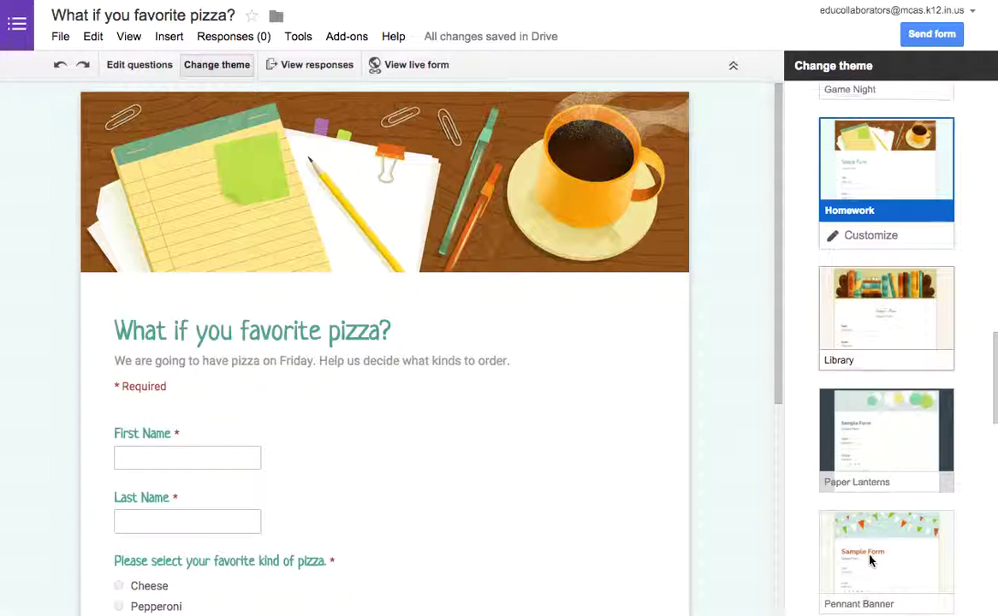
click(870, 561)
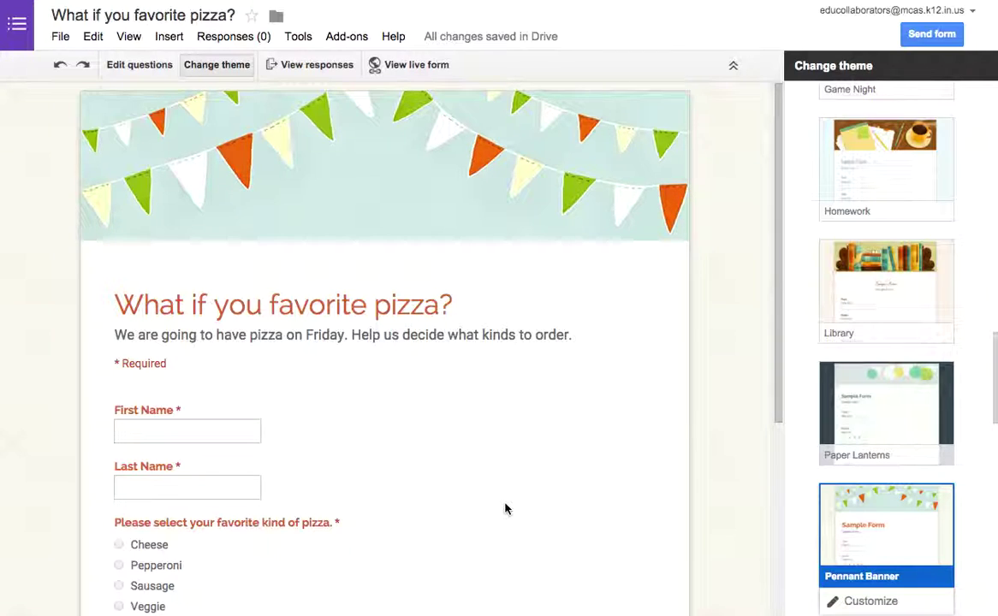
- Rename the form to "What is you favorite pizza?" and return to editing its questions
click(96, 18)
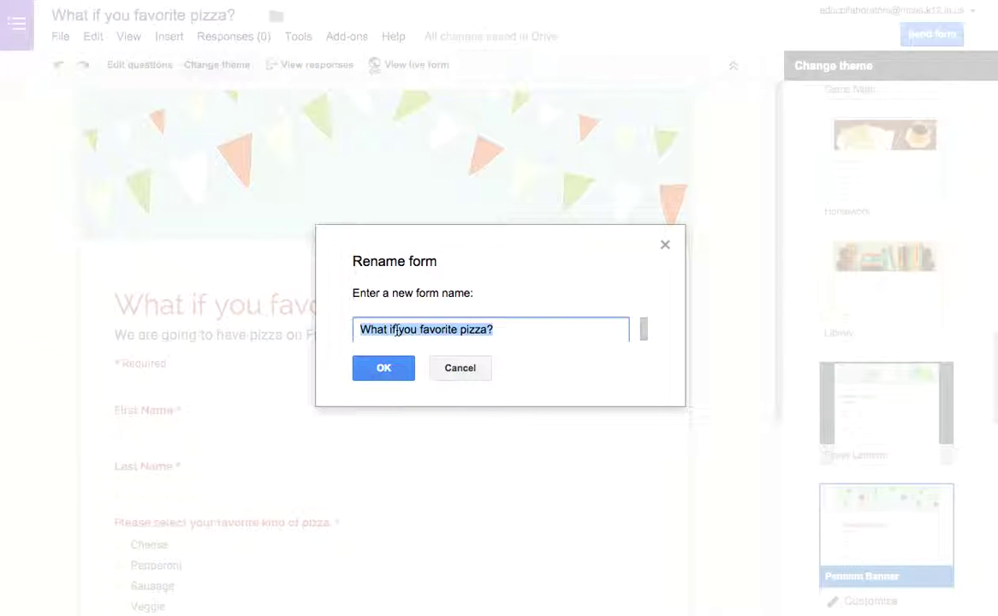
click(397, 330)
key(BackSpace)
text(s)
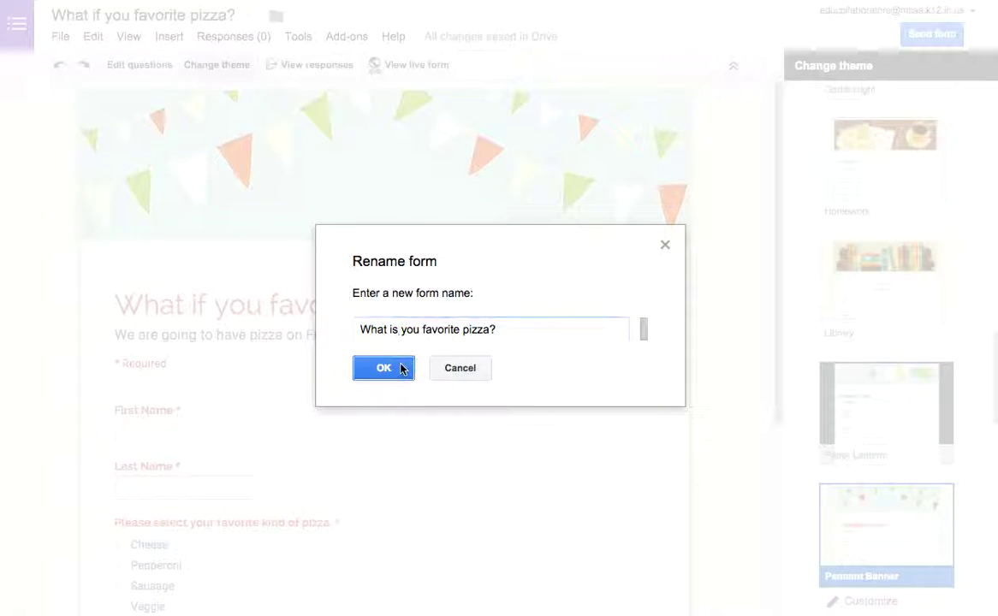
click(402, 368)
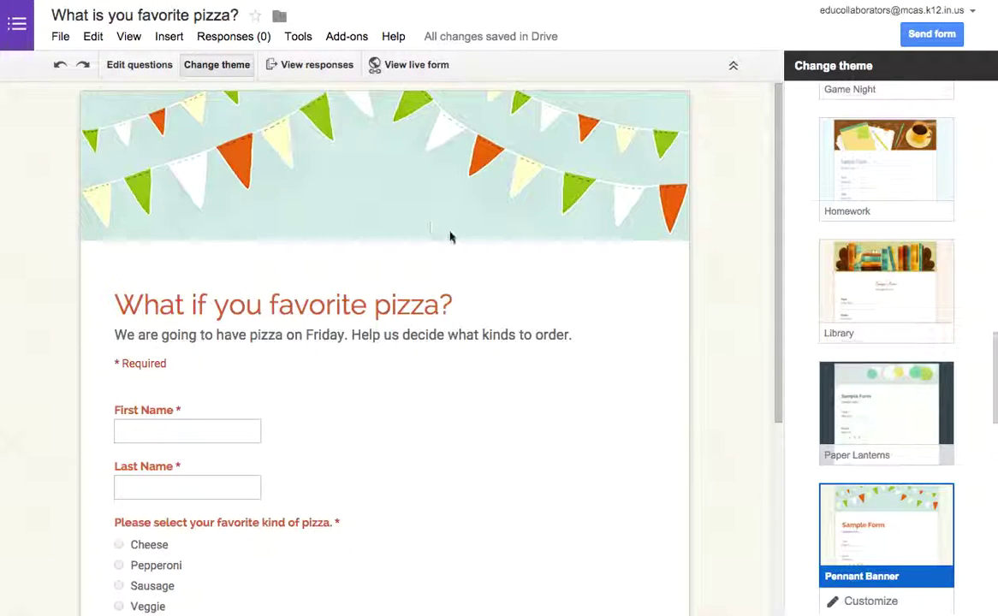
click(150, 65)
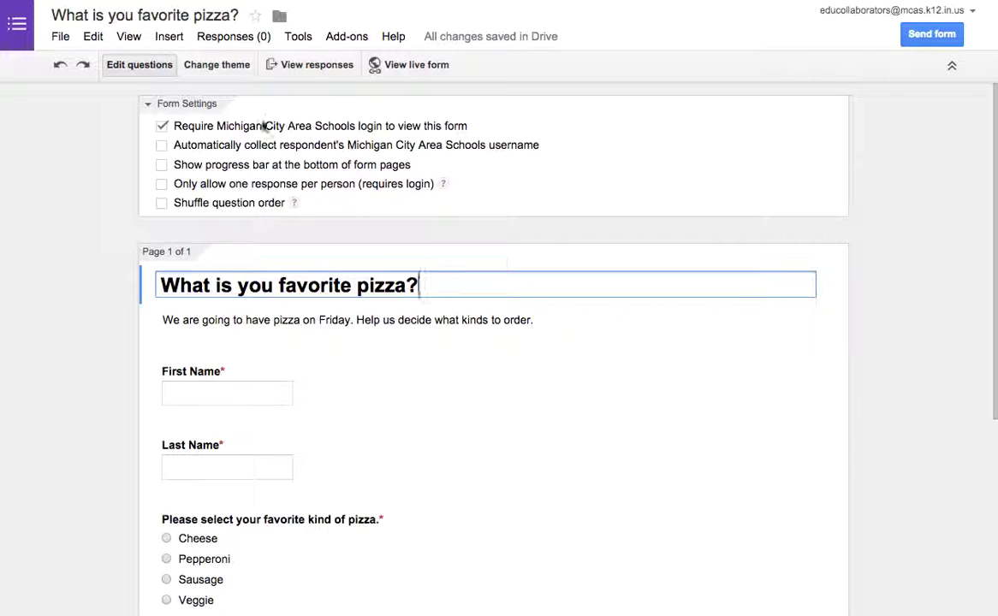
- Review the live form from its banner to its end and return to the form editor
click(406, 69)
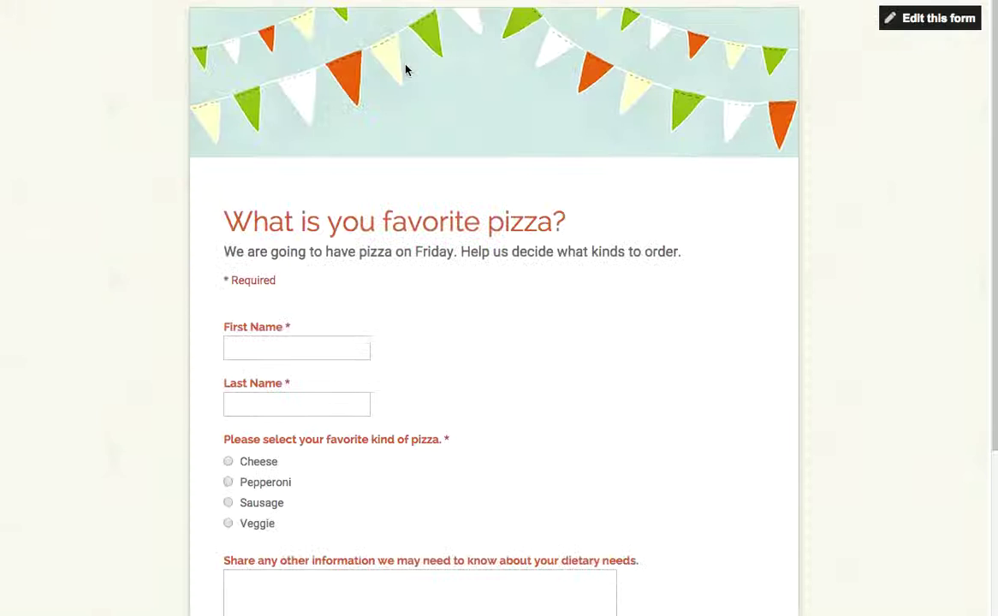
scroll(539, 372, down, 1)
scroll(539, 372, down, 4)
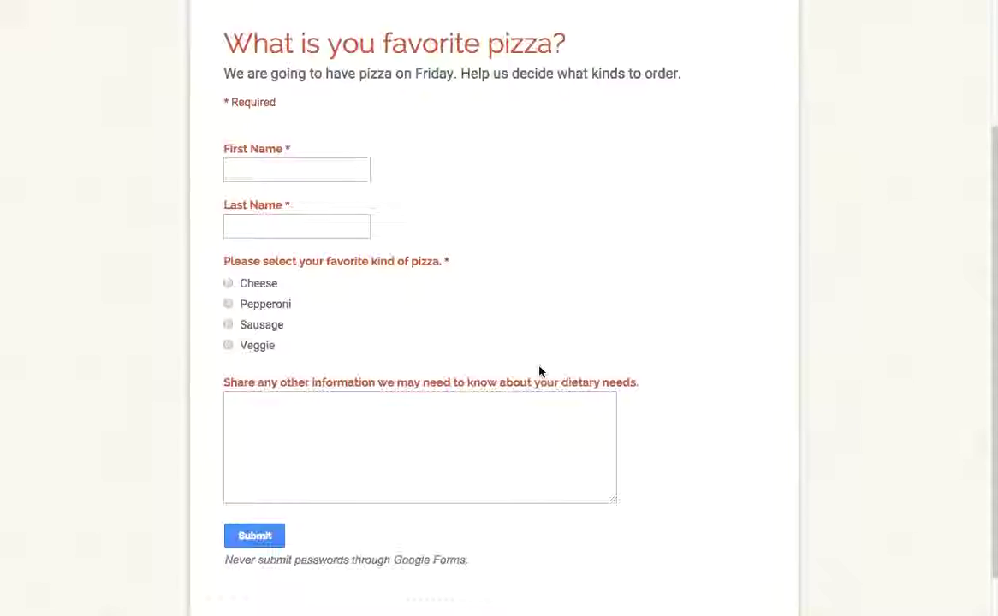
scroll(539, 371, down, 1)
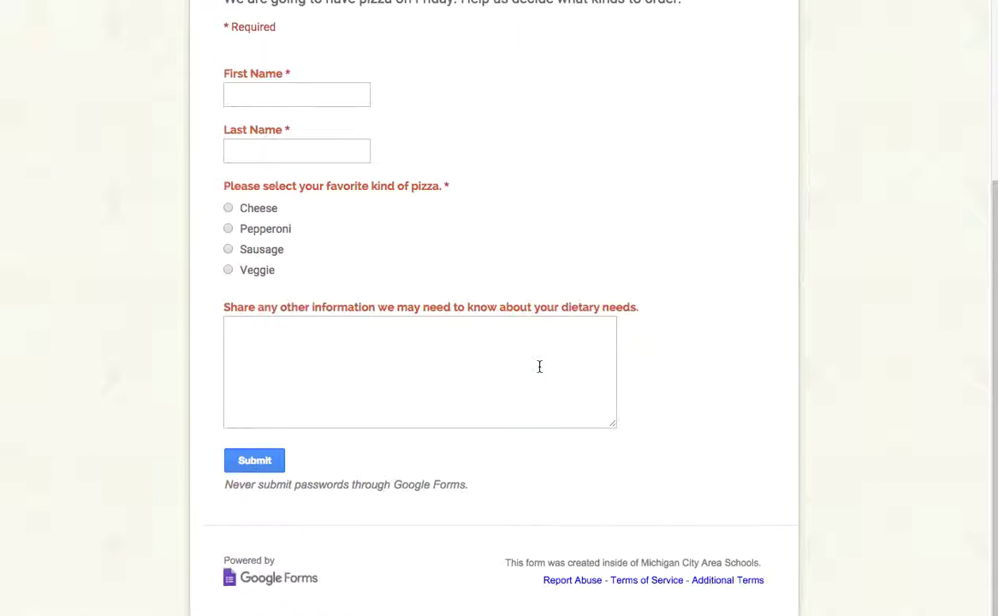
scroll(539, 366, up, 6)
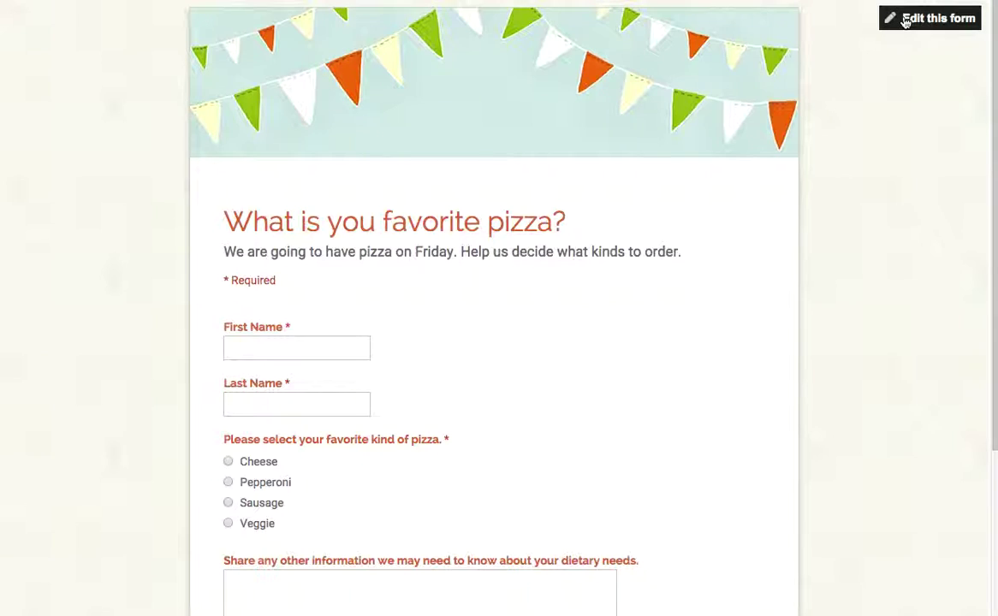
click(905, 22)
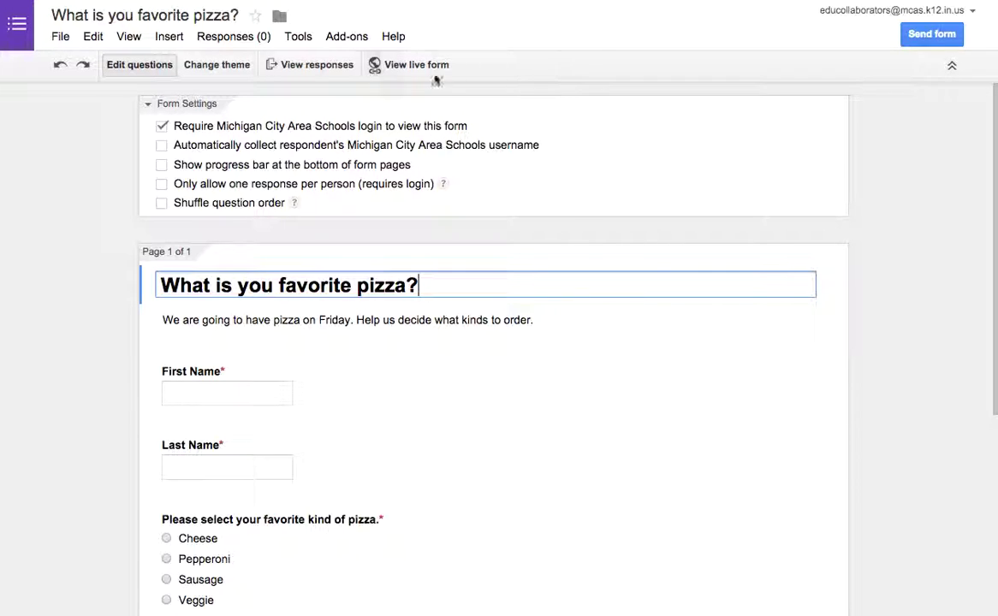
click(407, 73)
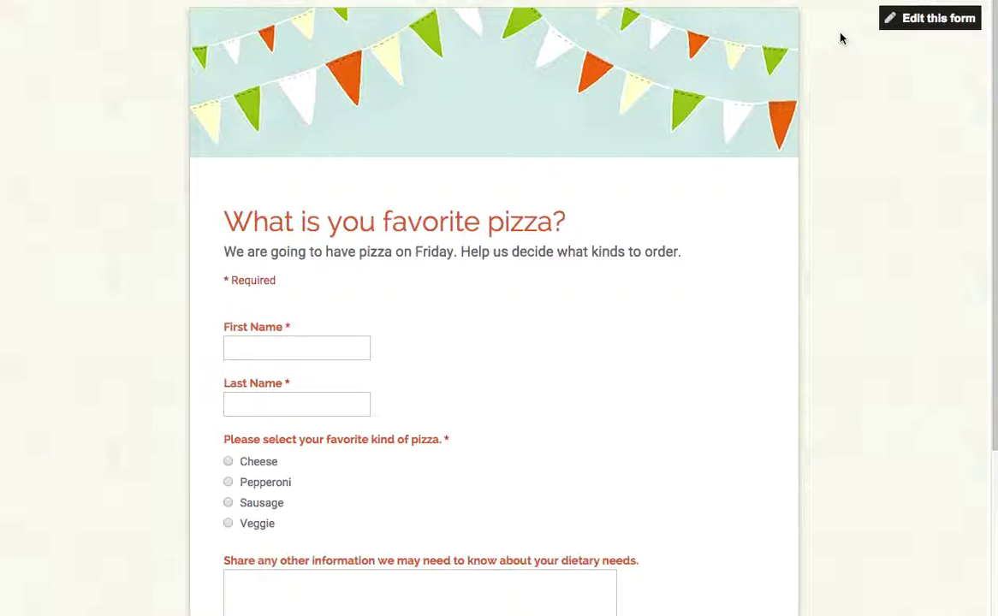
click(929, 19)
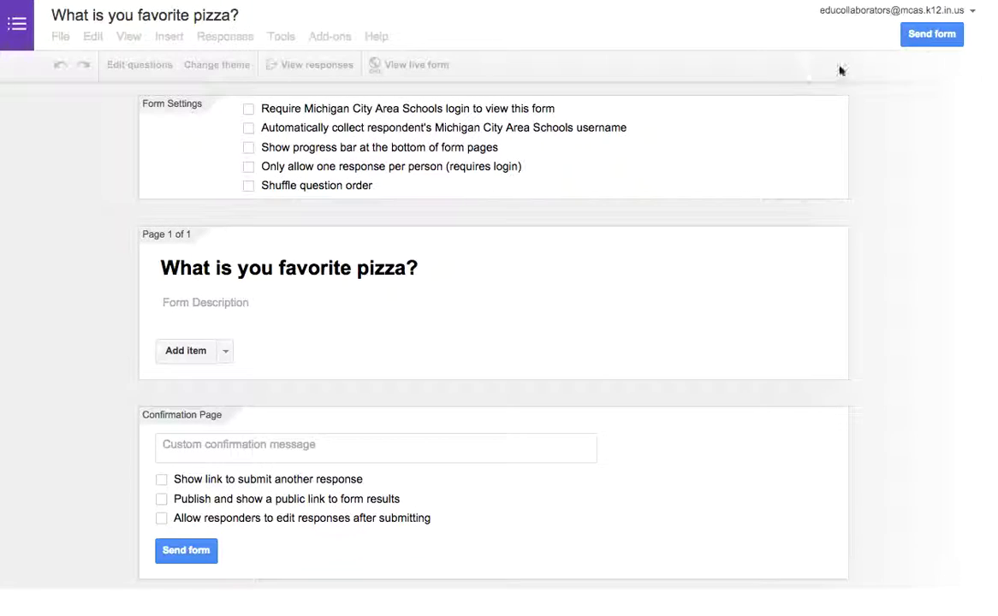
- Select the form's share link, finish sending, and create a new spreadsheet named "What is you favorite pizza? (Responses)" for the responses
click(929, 36)
click(452, 242)
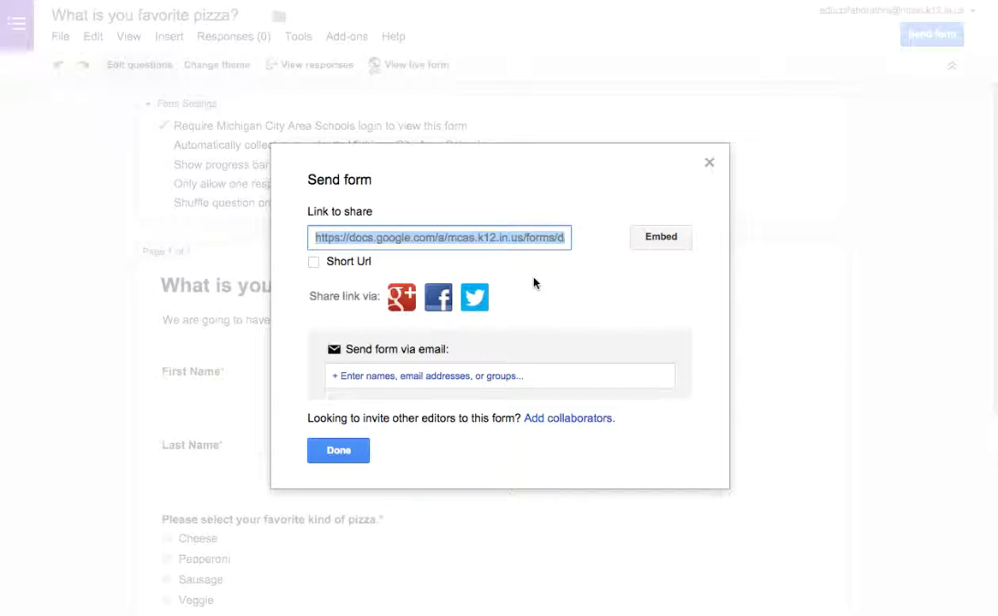
click(344, 457)
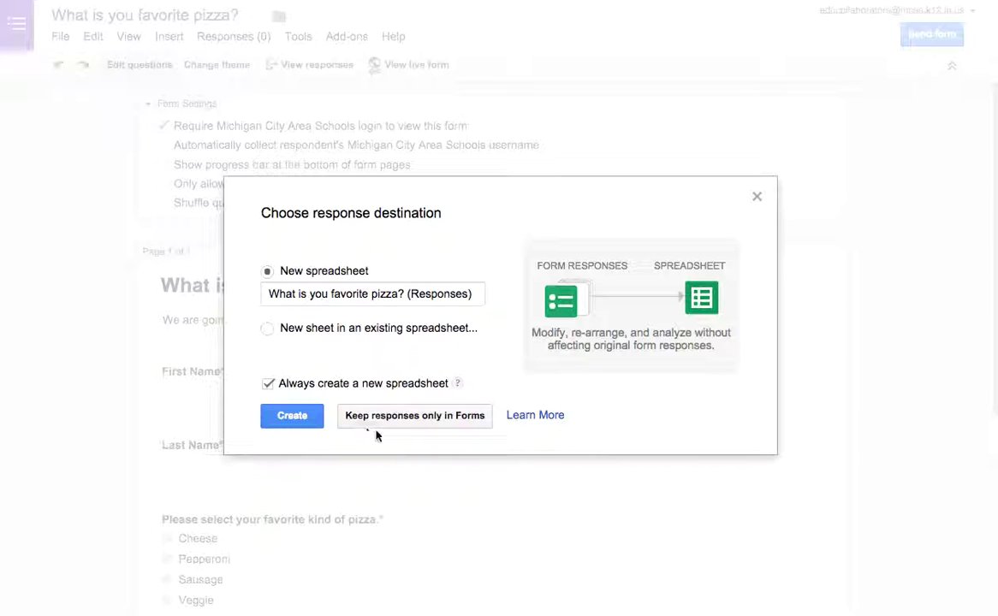
click(300, 419)
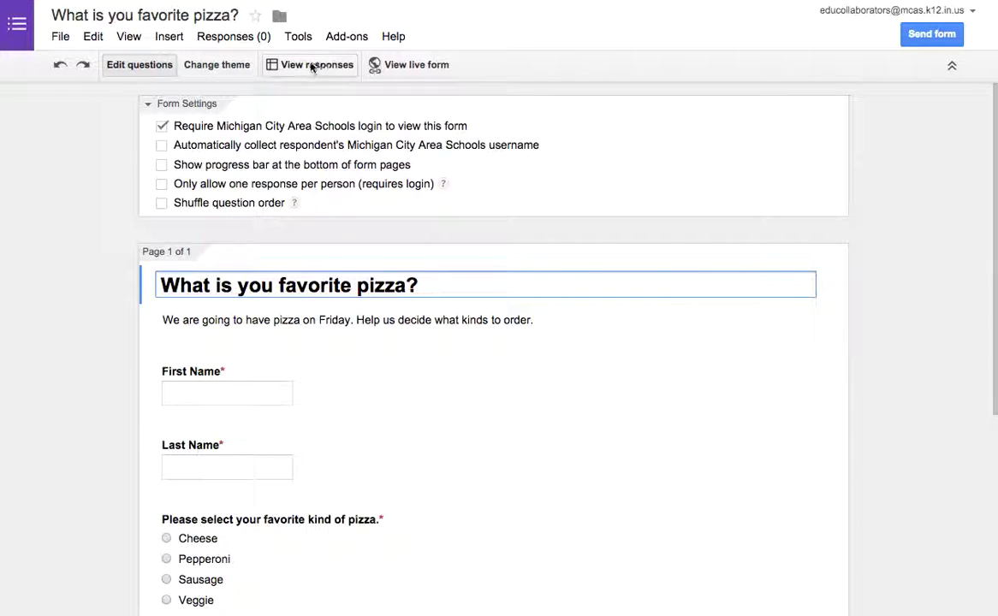
- Open the form's response spreadsheet in Google Sheets and show the summary of responses
click(285, 75)
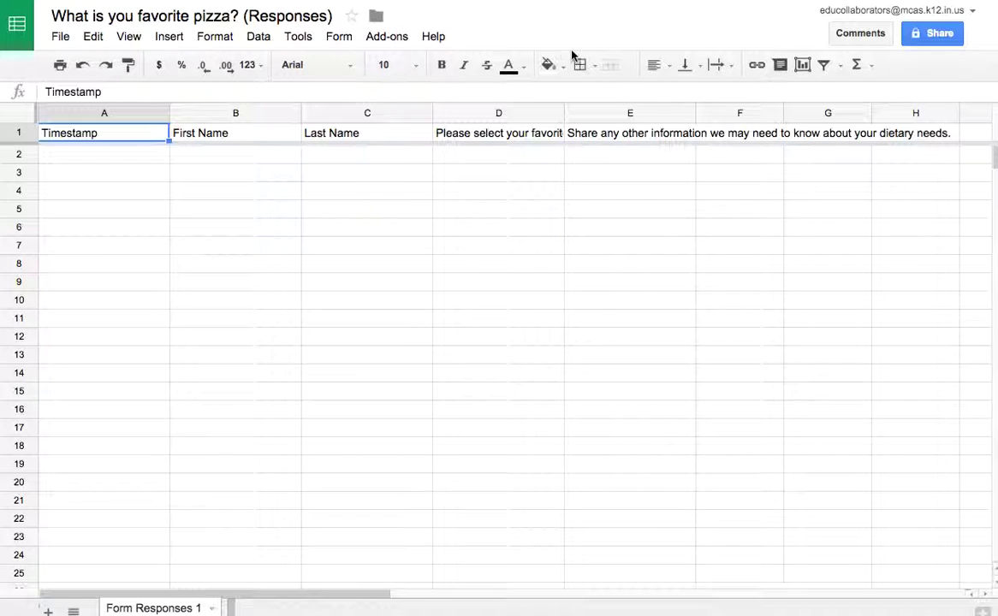
click(340, 38)
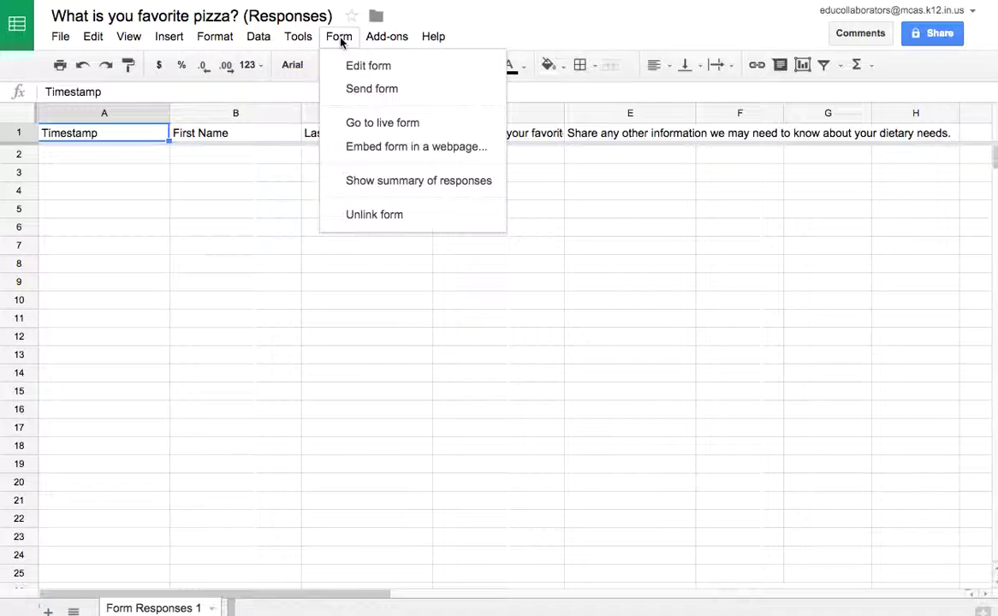
click(359, 179)
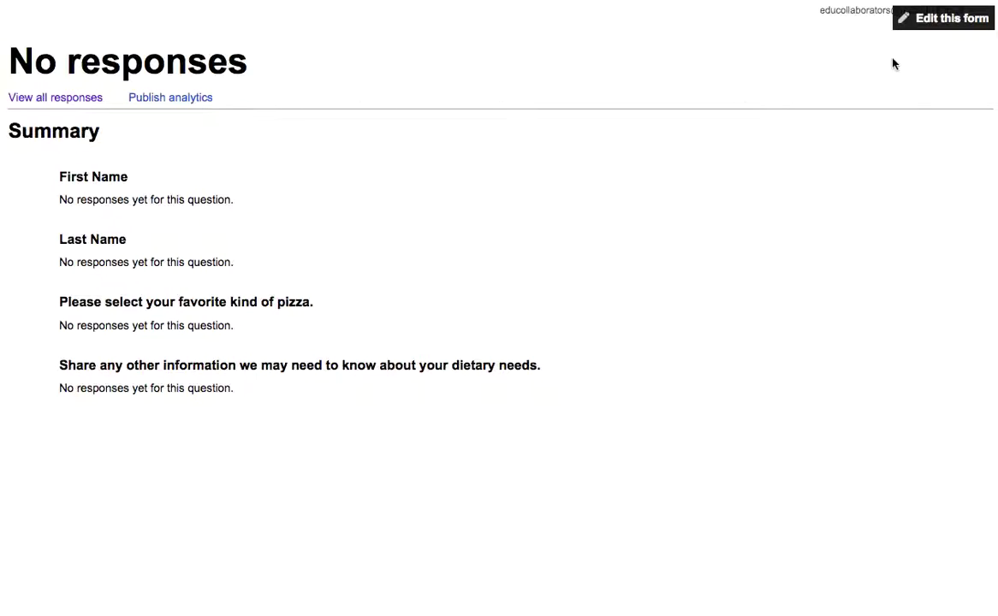
- Return from the summary to the response spreadsheet and go to the live form from there
click(826, 14)
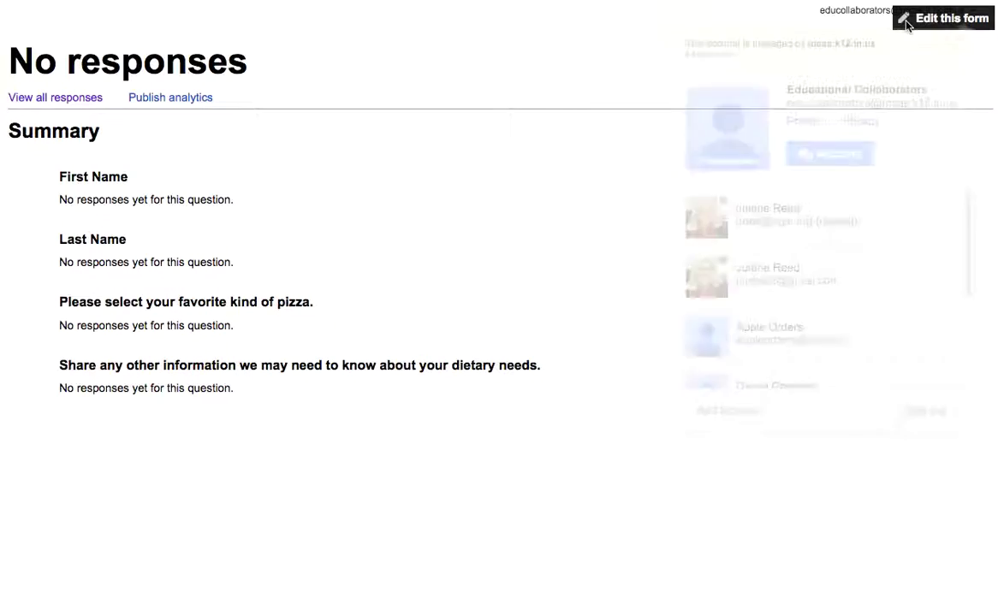
click(400, 237)
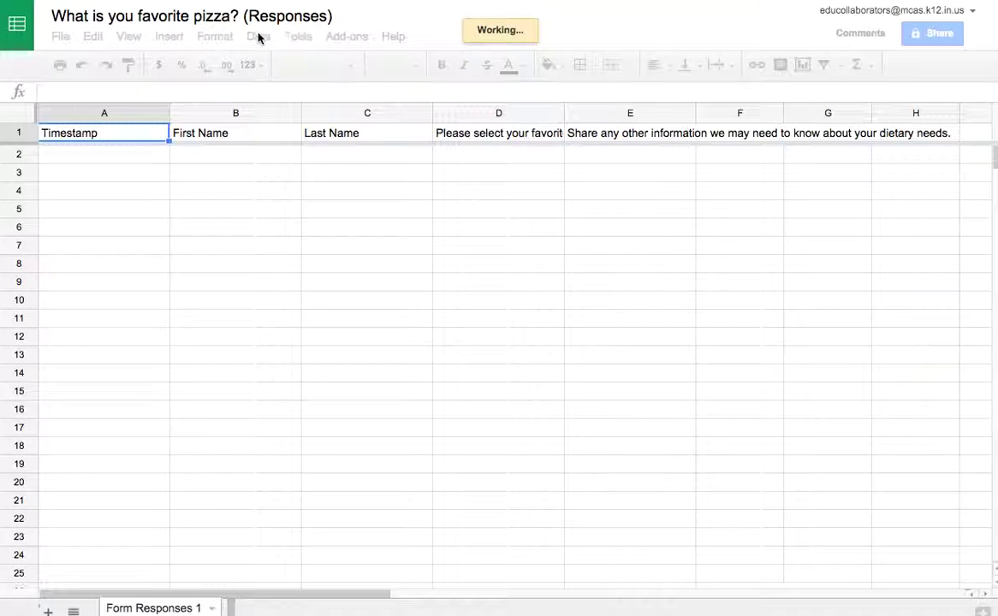
click(347, 38)
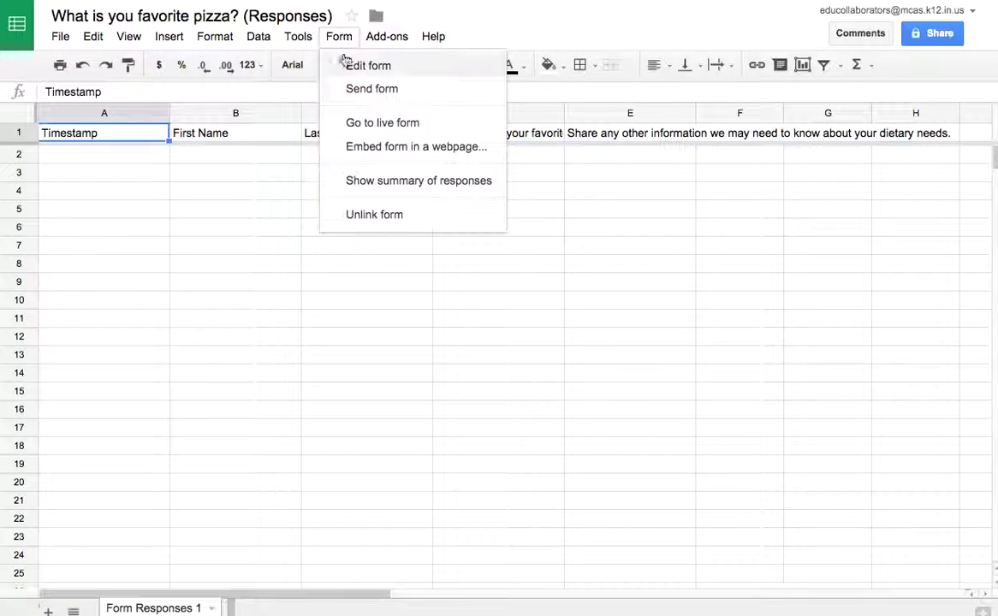
click(339, 125)
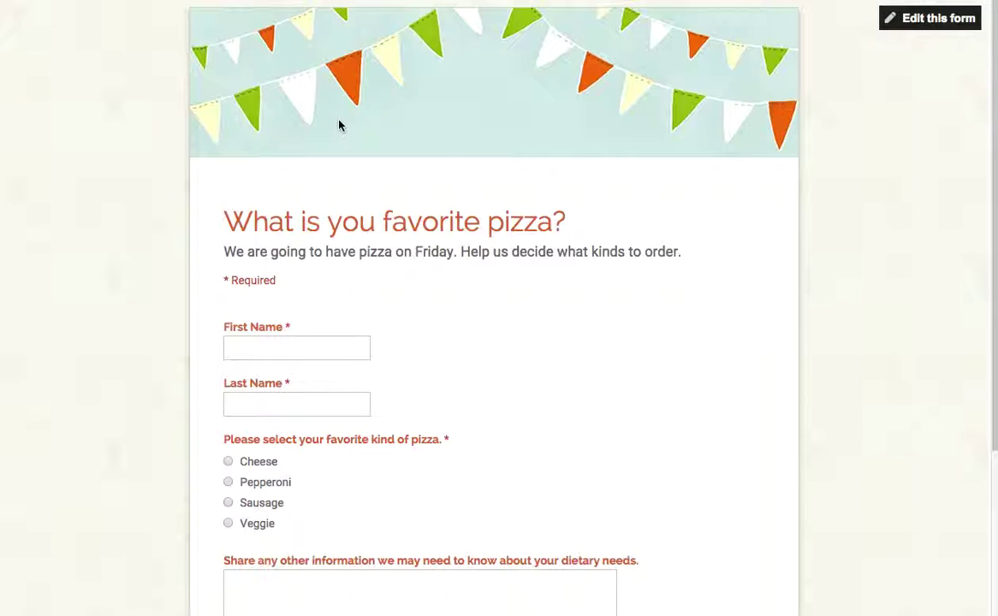